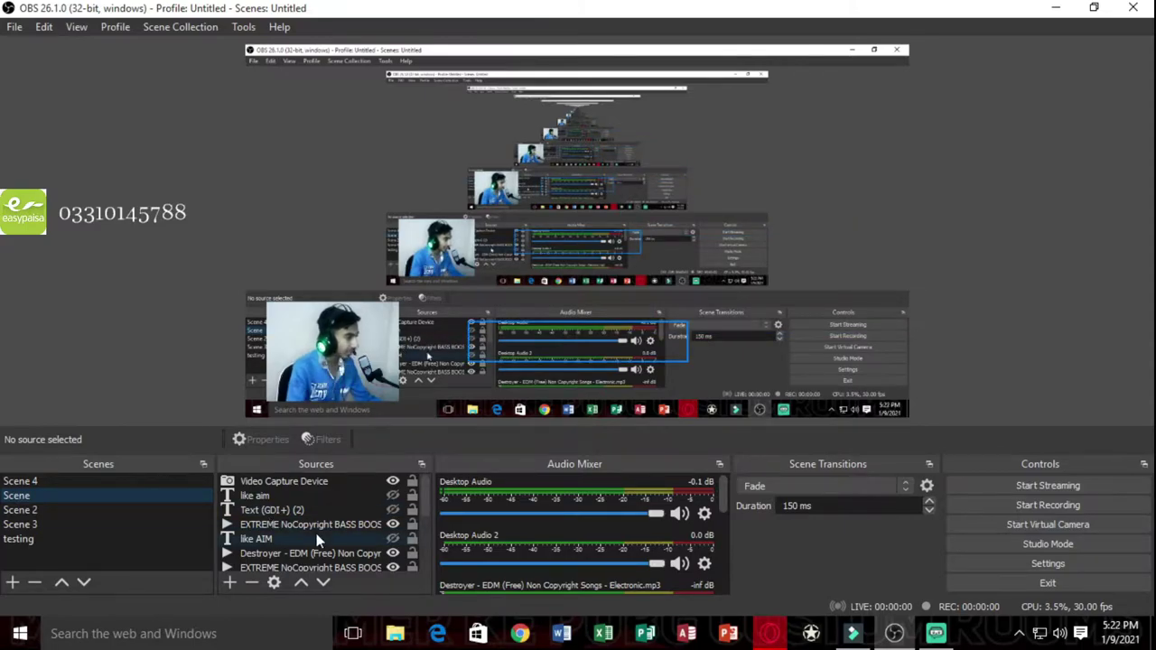
pyautogui.scroll(-2, 520, 506)
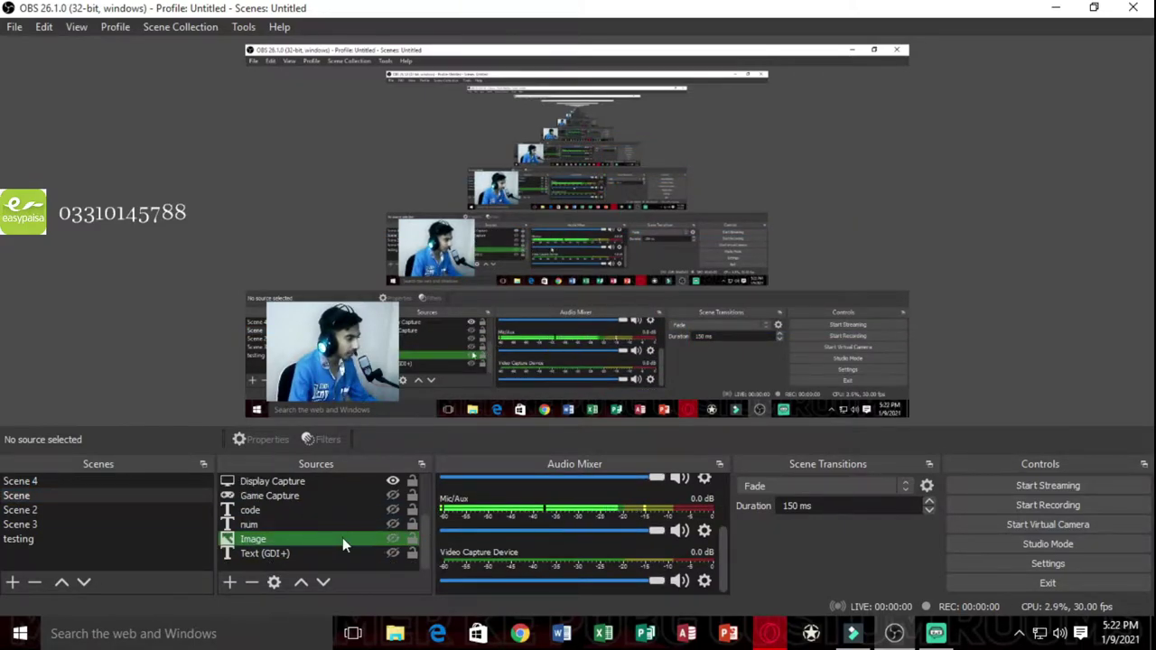
pyautogui.scroll(2, 528, 511)
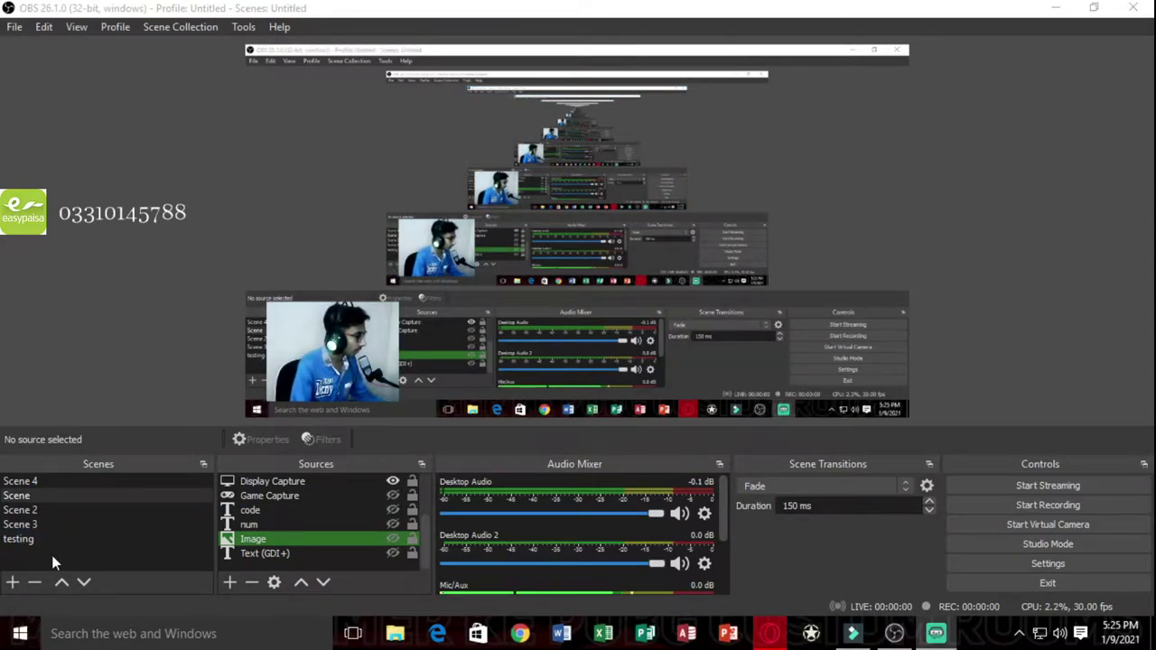
# Add a new scene named "live"
pyautogui.click(27, 525)
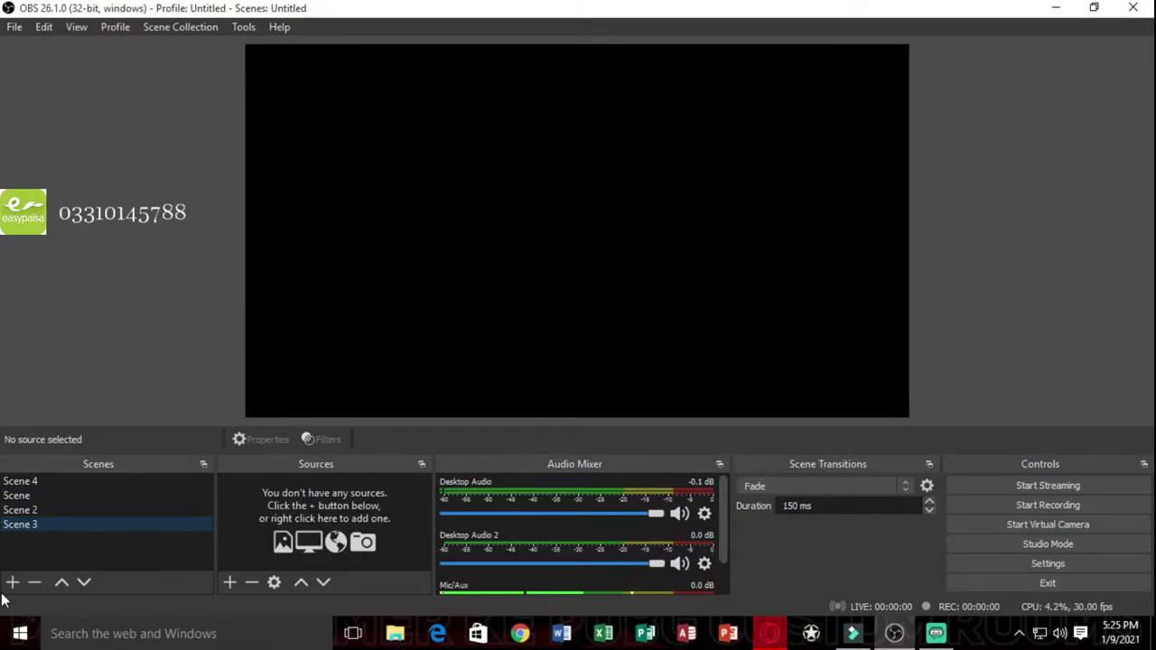
pyautogui.click(13, 581)
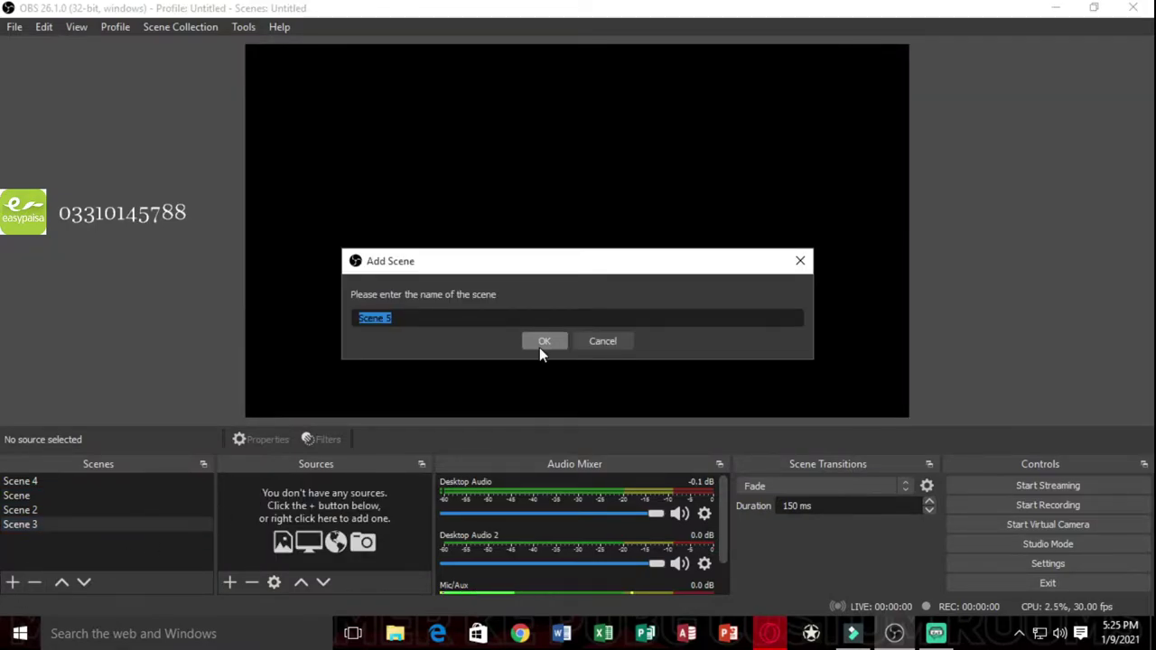
pyautogui.press('BackSpace')
pyautogui.write('live')
pyautogui.click(534, 344)
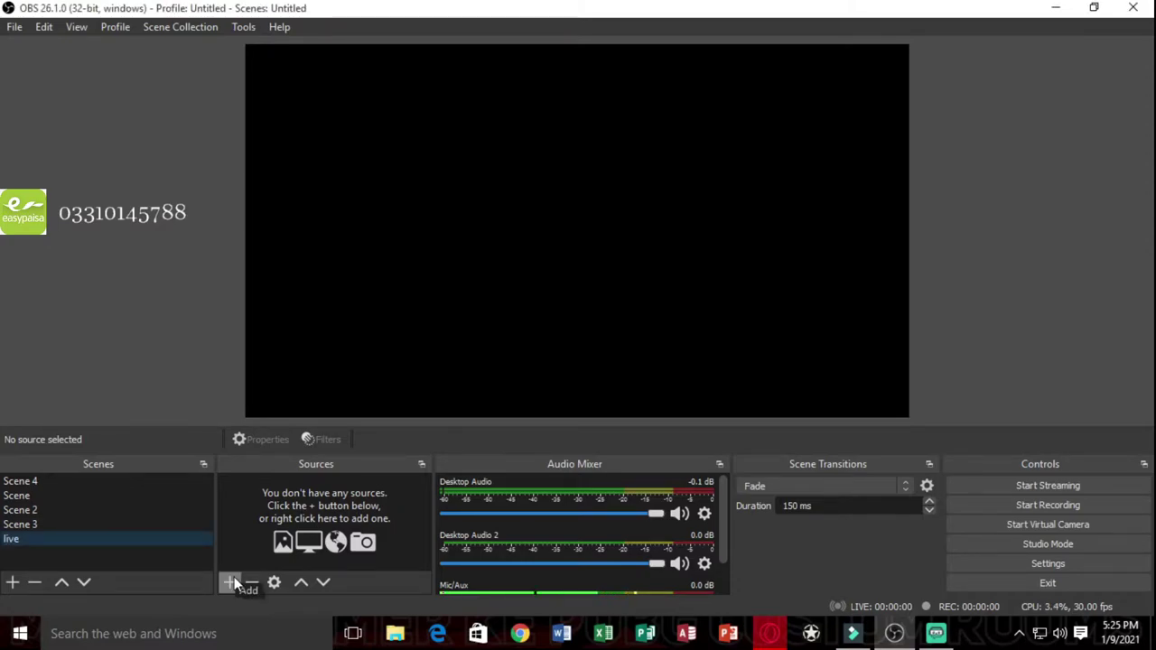
# Add a new Display Capture source named "screen" to the live scene
pyautogui.click(231, 583)
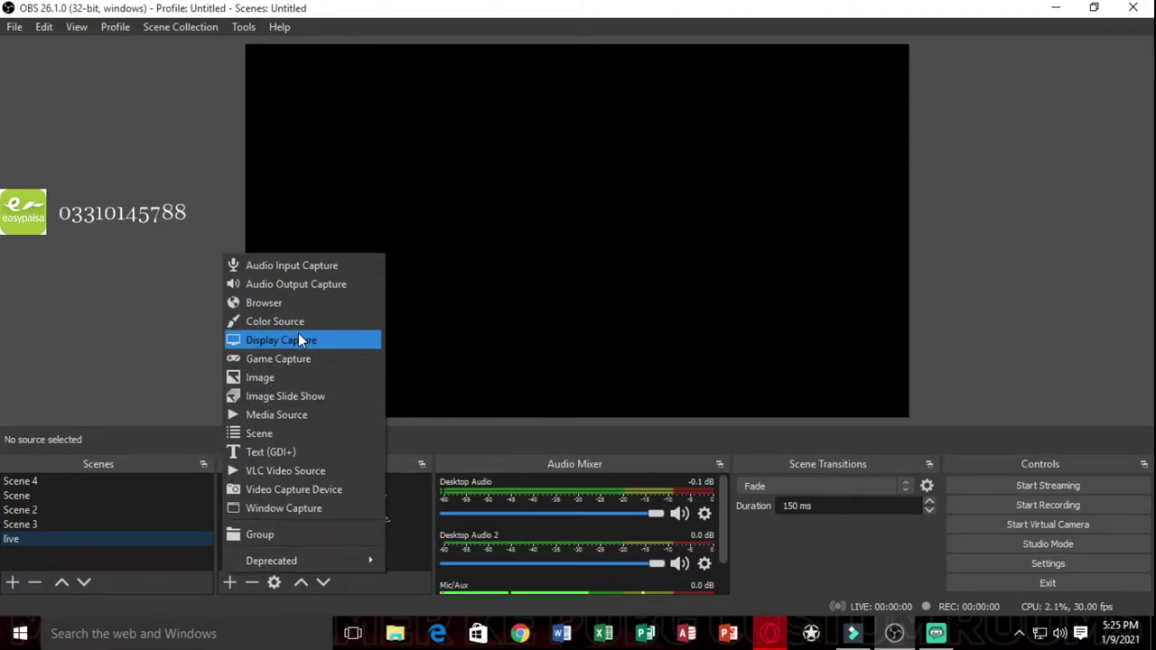
pyautogui.click(298, 342)
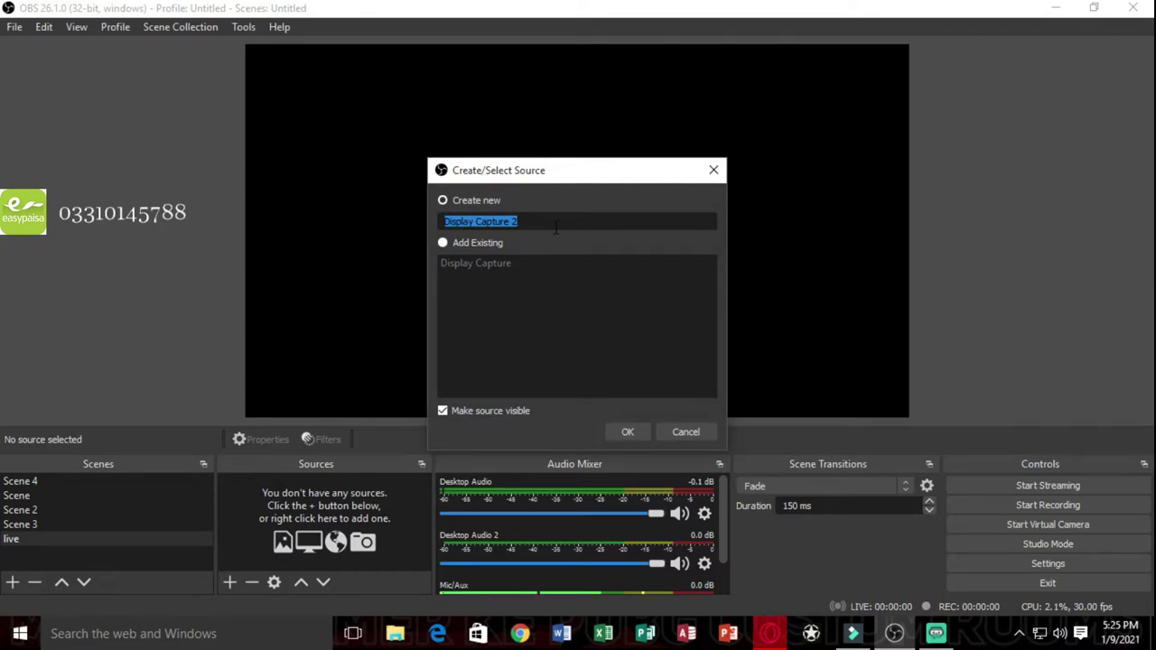
pyautogui.write('screen')
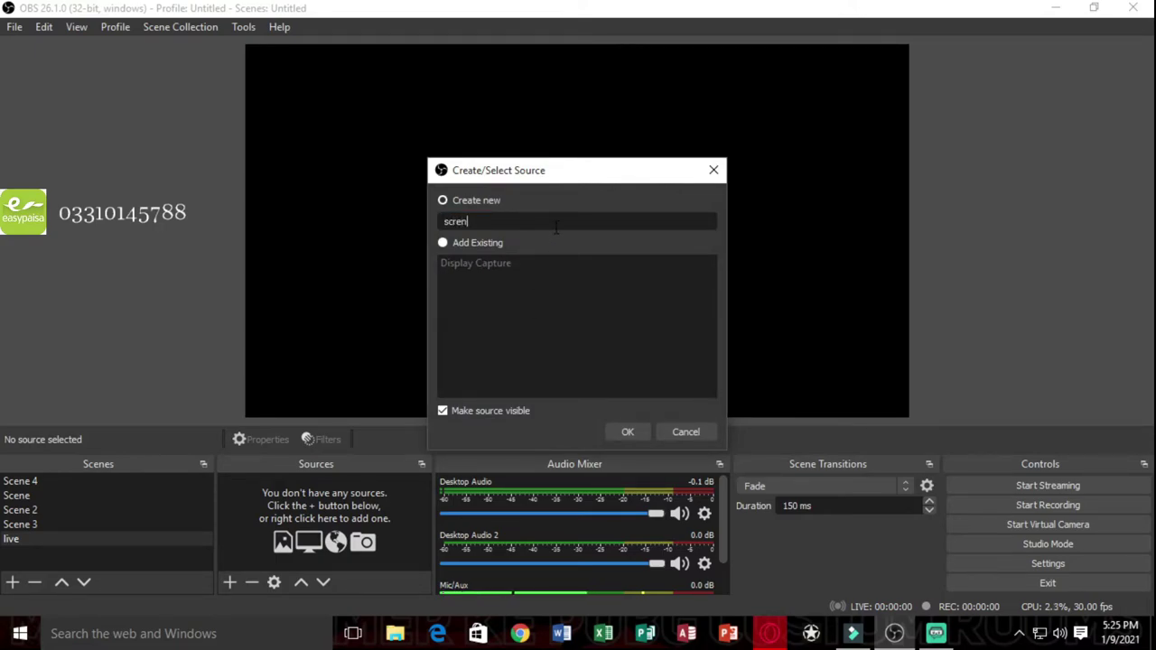
pyautogui.click(629, 431)
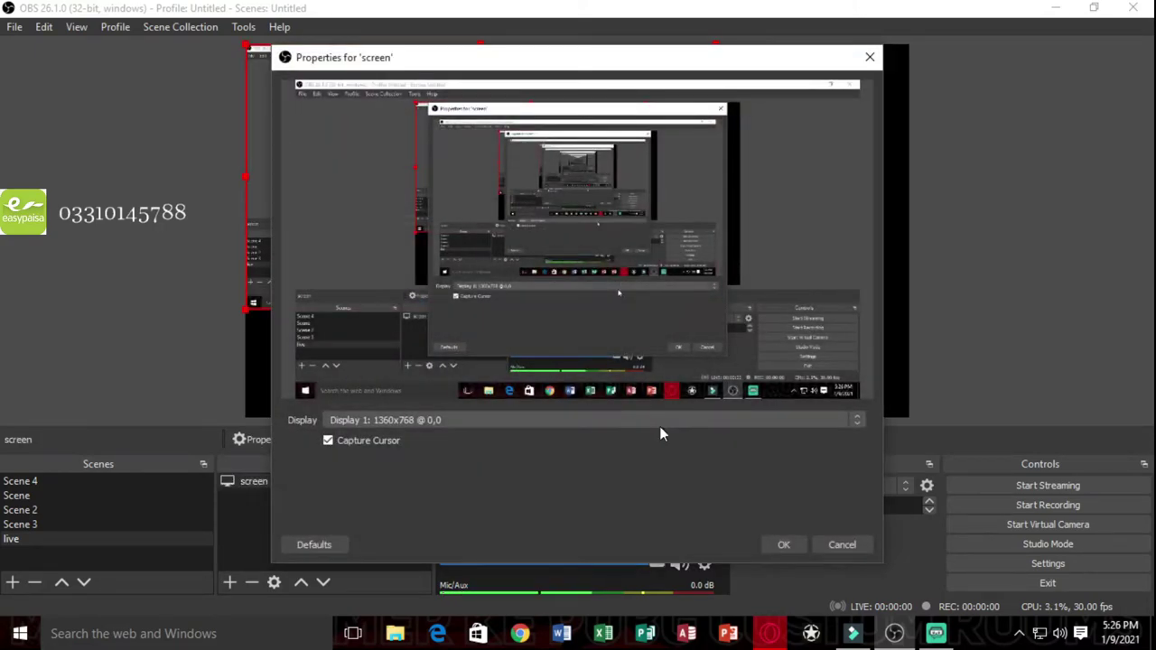
# Set the screen source to capture Display 1: 1360x768 and enlarge it to fill the canvas
pyautogui.click(659, 422)
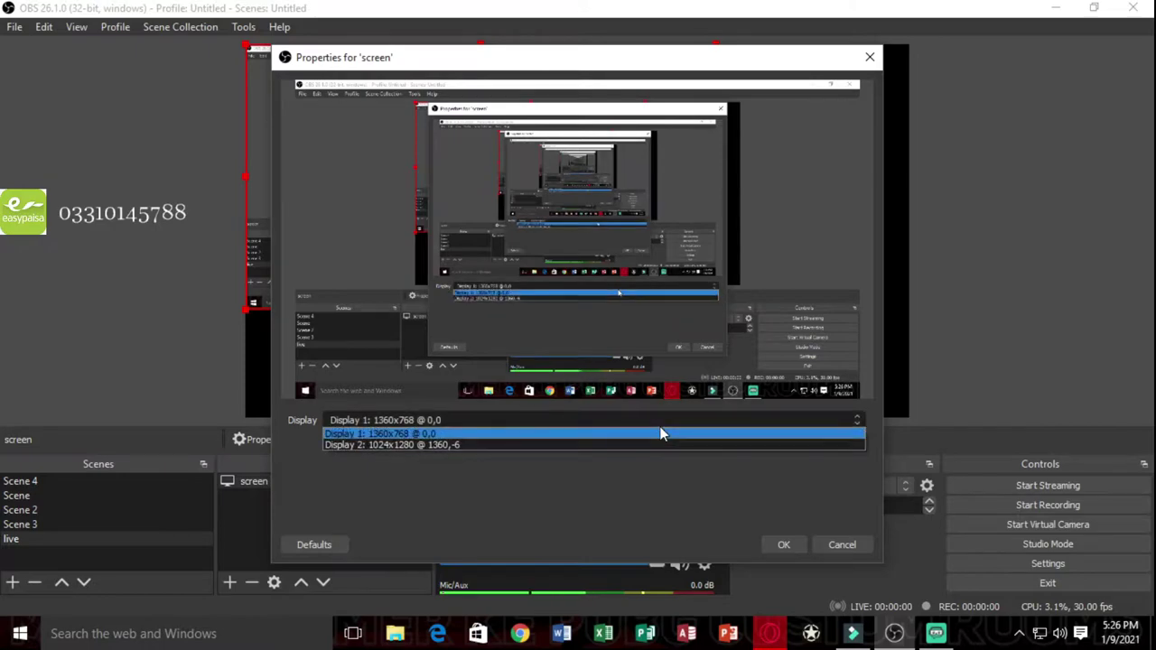
pyautogui.click(455, 436)
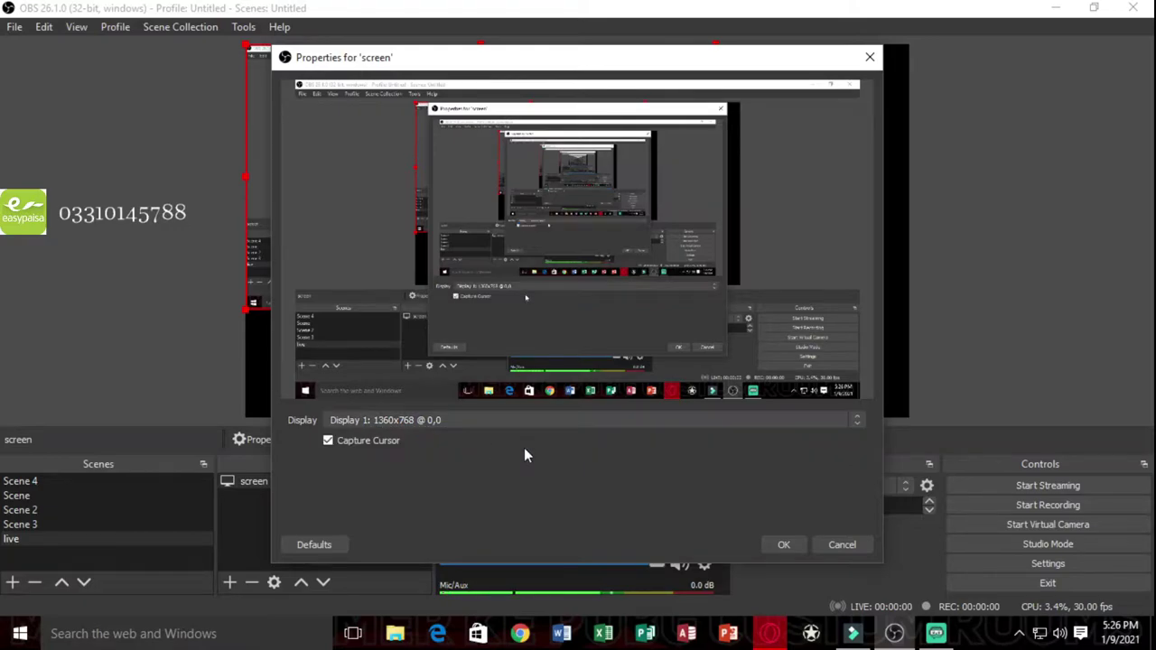
pyautogui.click(793, 545)
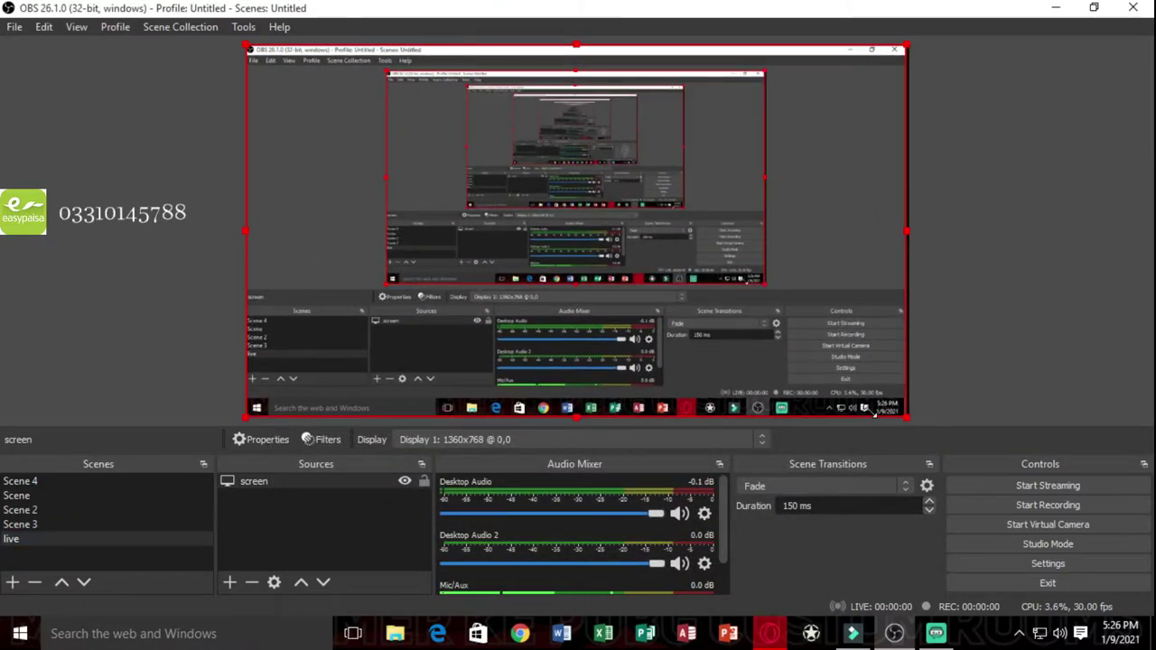
pyautogui.click(401, 505)
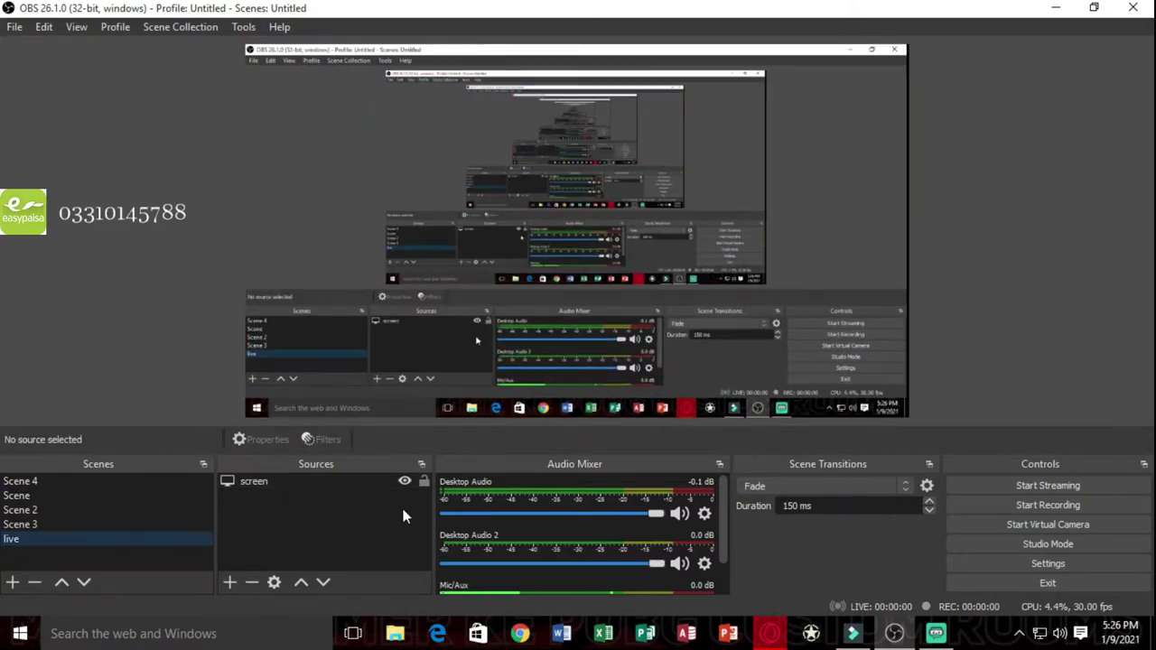
# Add a new Video Capture Device source named "fface cam" that uses the USB2.0 Camera
pyautogui.click(228, 583)
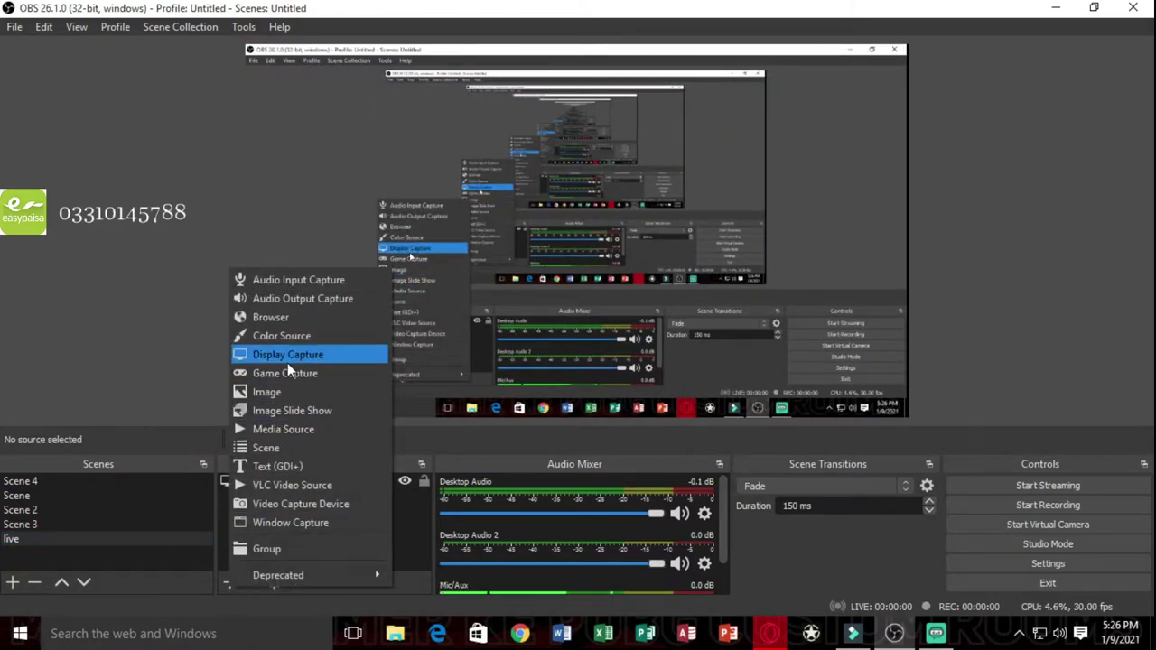
pyautogui.click(283, 506)
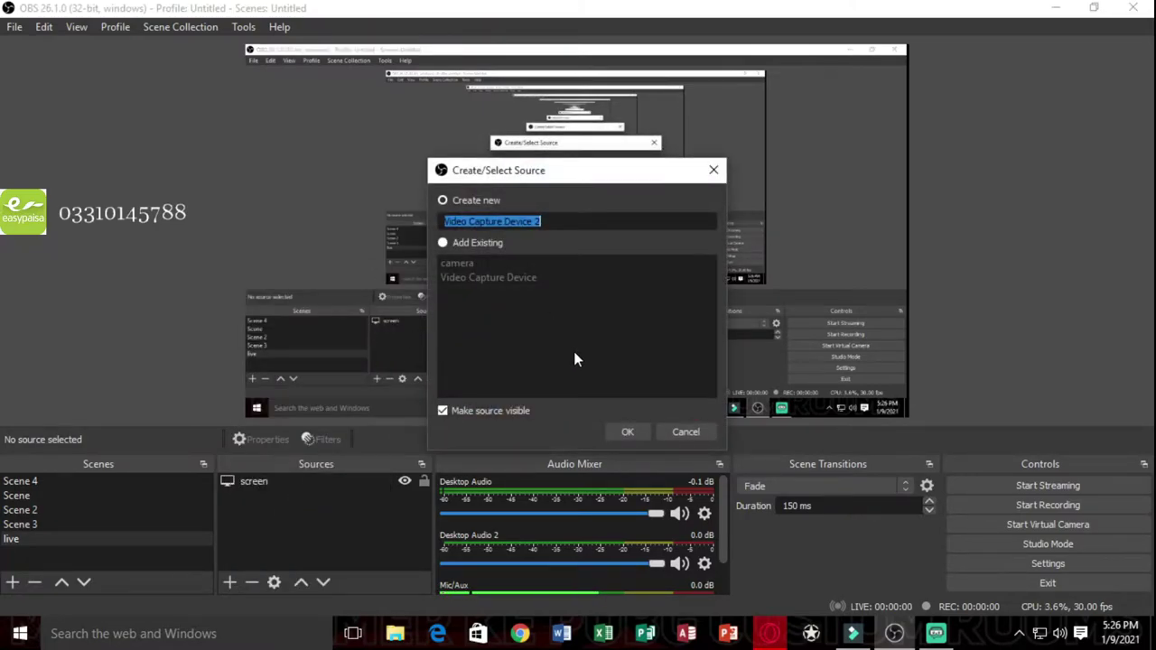
pyautogui.write('fface v')
pyautogui.press('BackSpace')
pyautogui.write('cam')
pyautogui.press('Return')
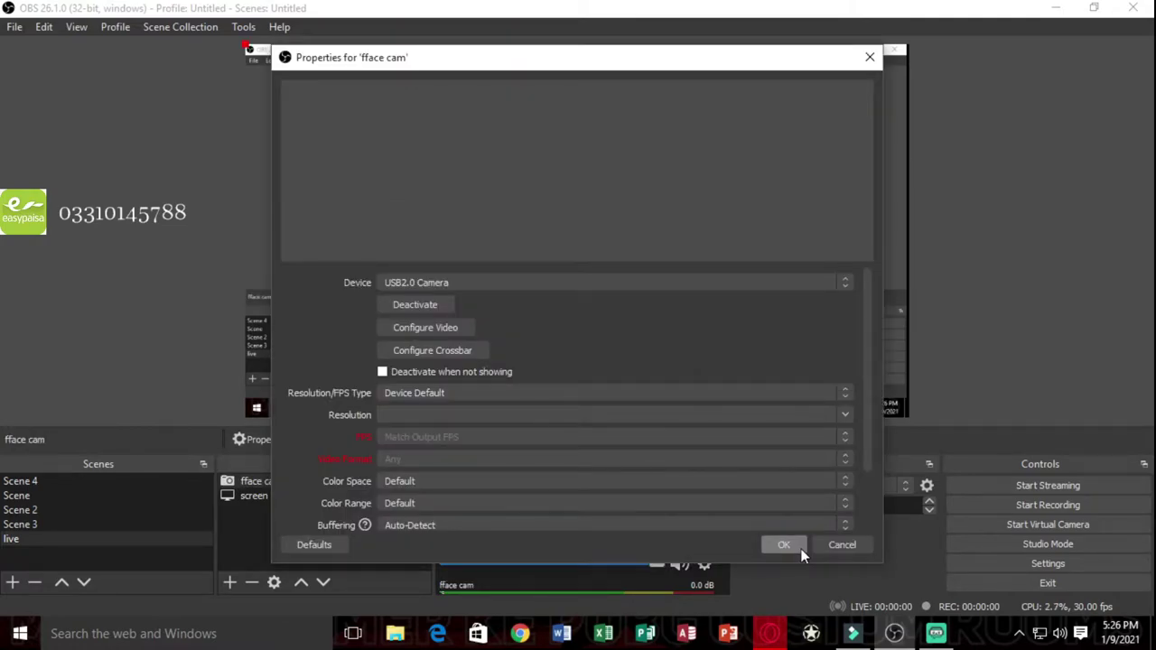
pyautogui.click(783, 545)
pyautogui.doubleClick(302, 488)
pyautogui.press('Escape')
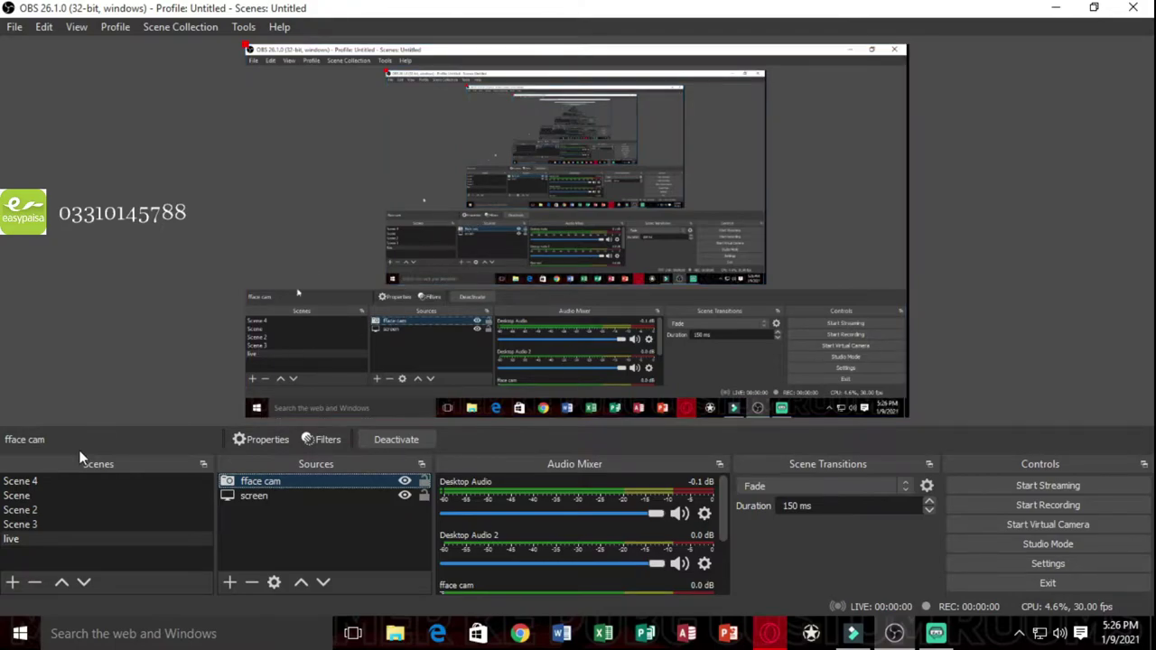
pyautogui.click(322, 568)
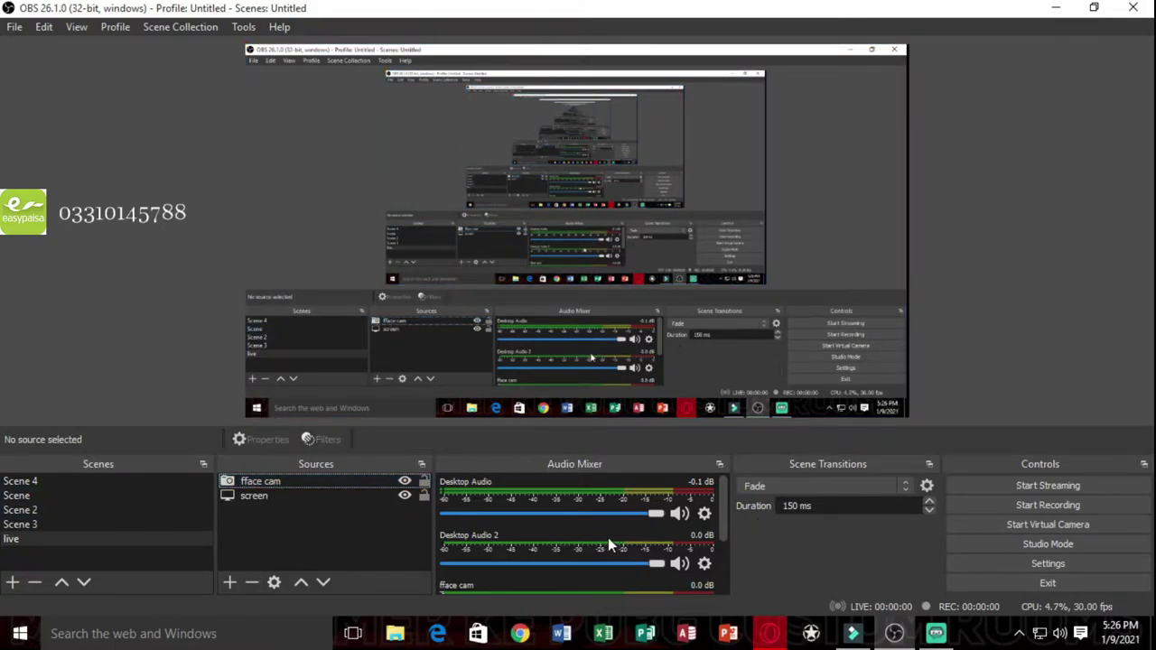
# In the audio settings, choose a 48 kHz sample rate and Stereo channels
pyautogui.scroll(-3, 604, 538)
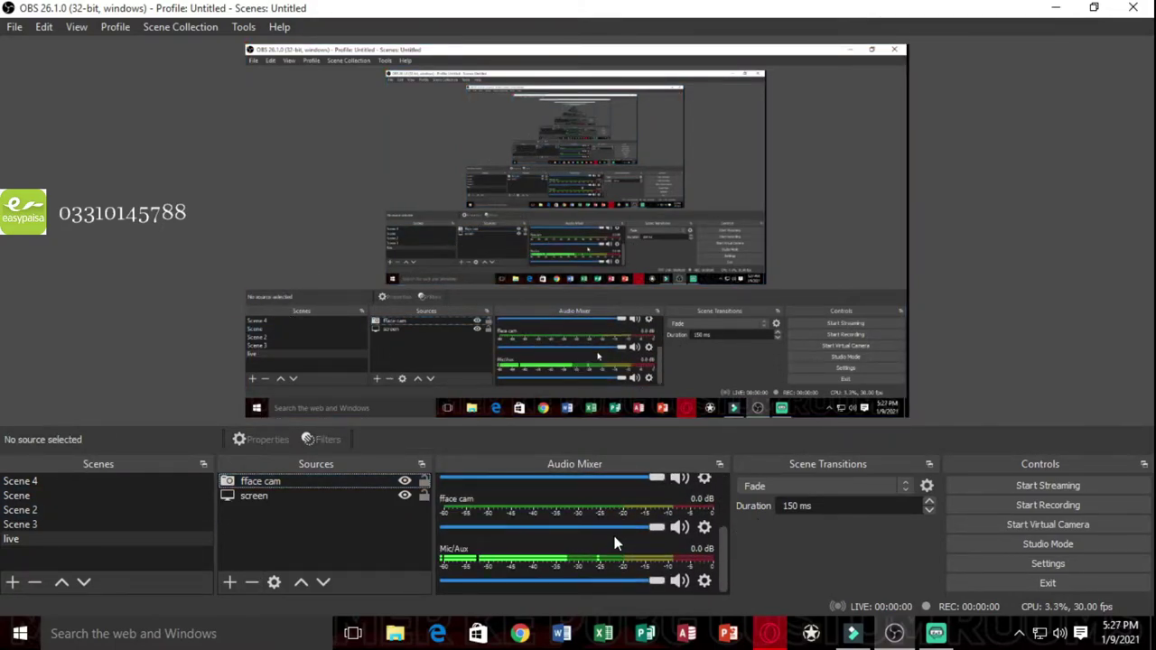
pyautogui.click(1080, 558)
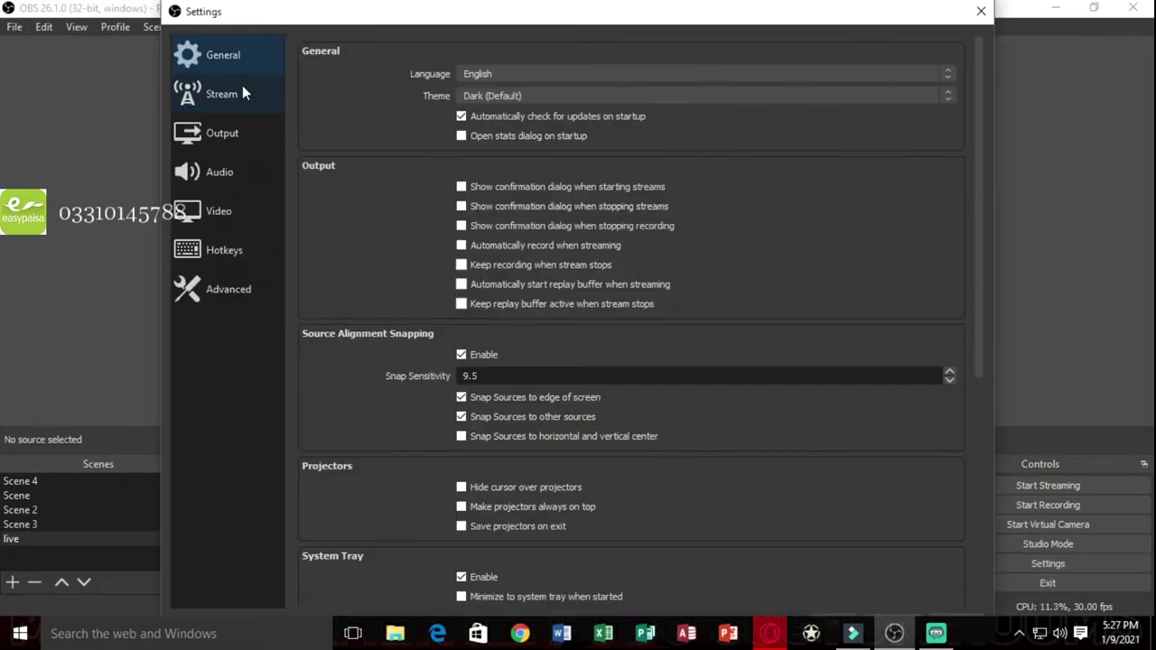
pyautogui.click(227, 177)
pyautogui.click(541, 74)
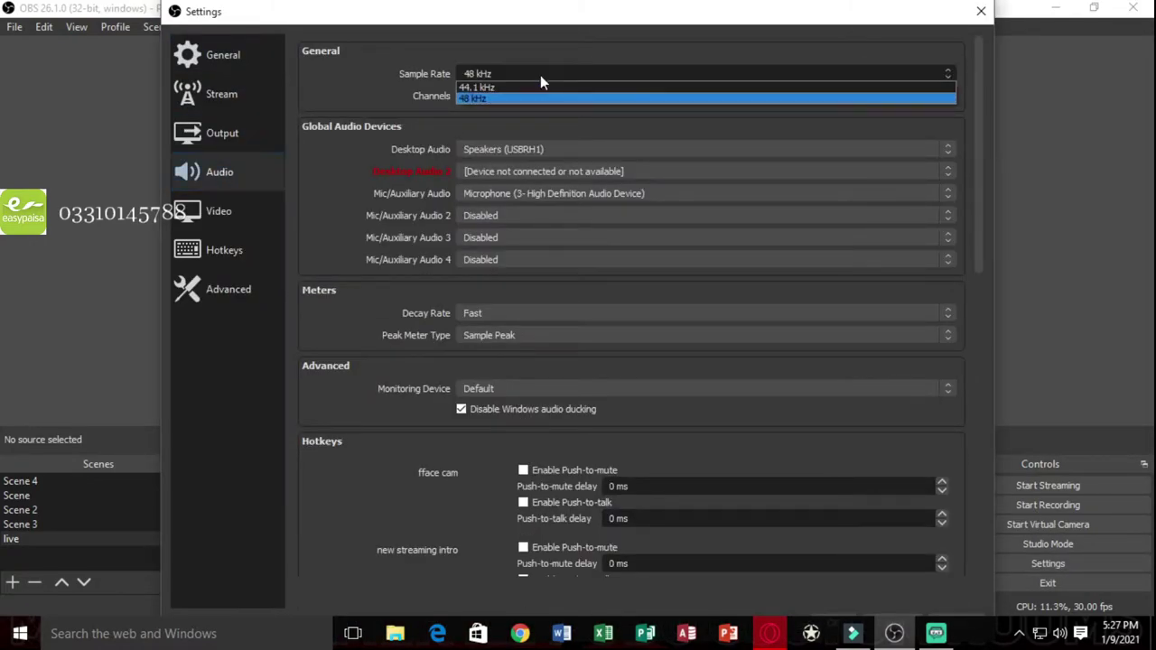
pyautogui.click(518, 102)
pyautogui.click(519, 101)
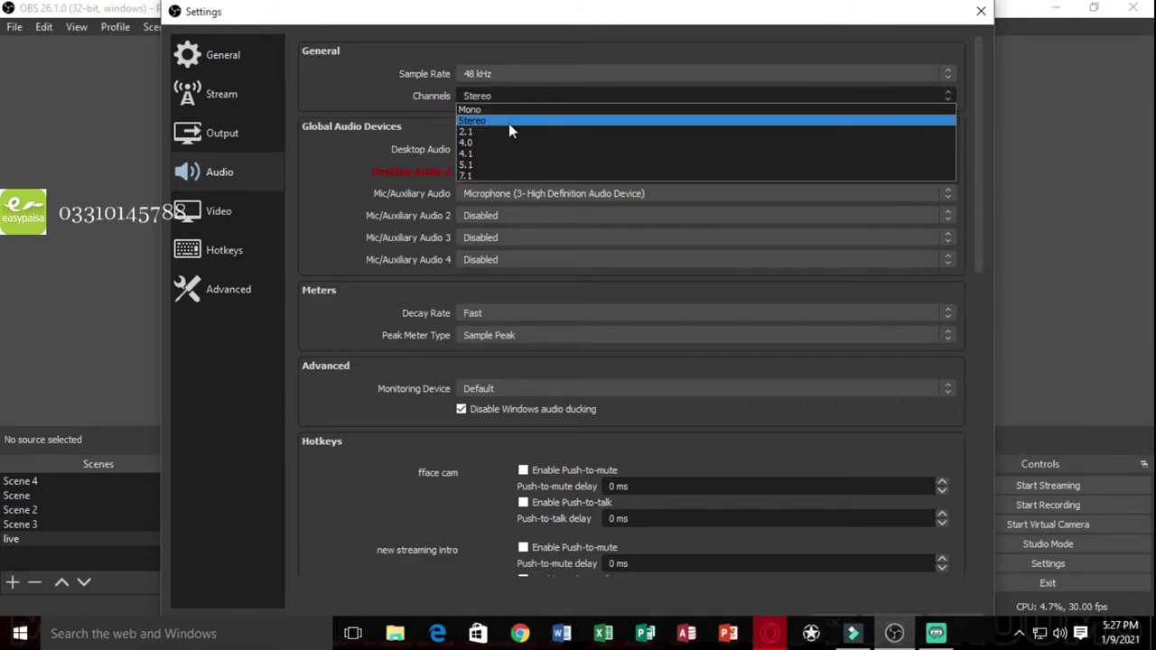
pyautogui.click(508, 120)
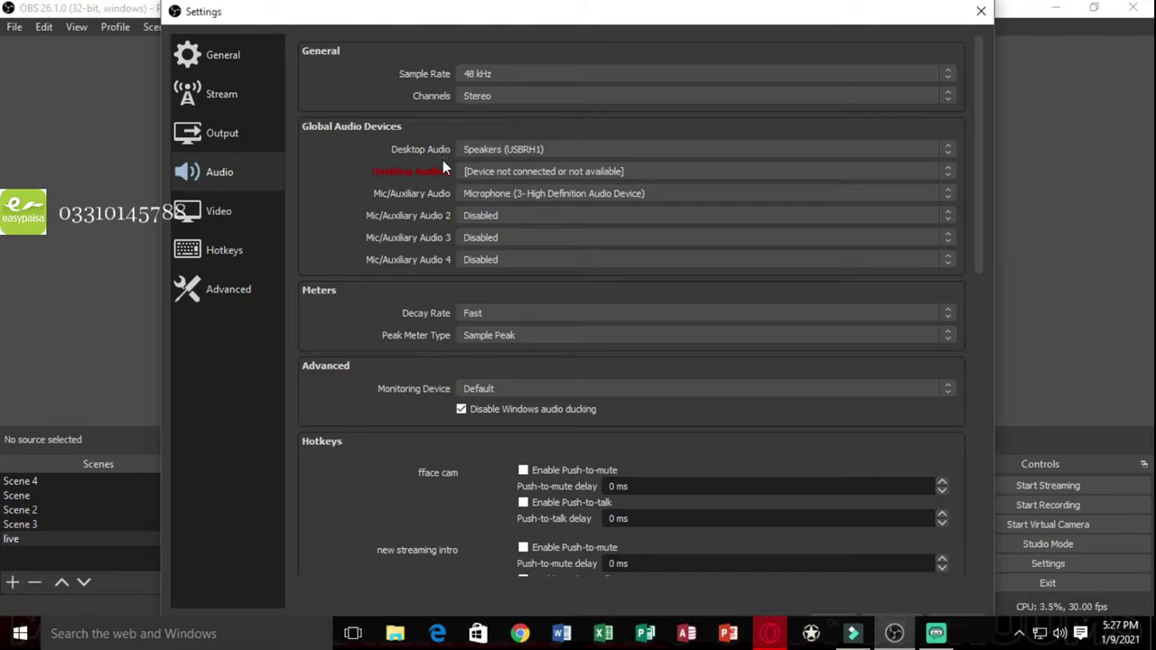
# Select Speakers (USBRH1) as the desktop audio device and Microphone (3- High Definition Audio Device) as the mic/auxiliary audio device
pyautogui.click(506, 149)
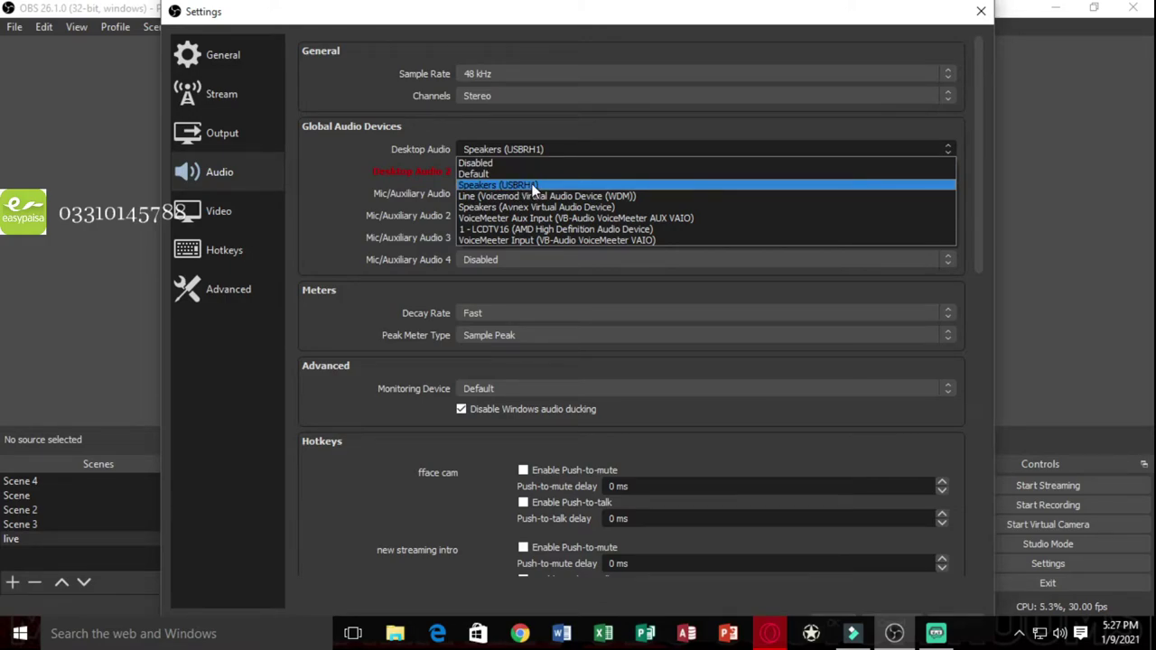
pyautogui.click(554, 184)
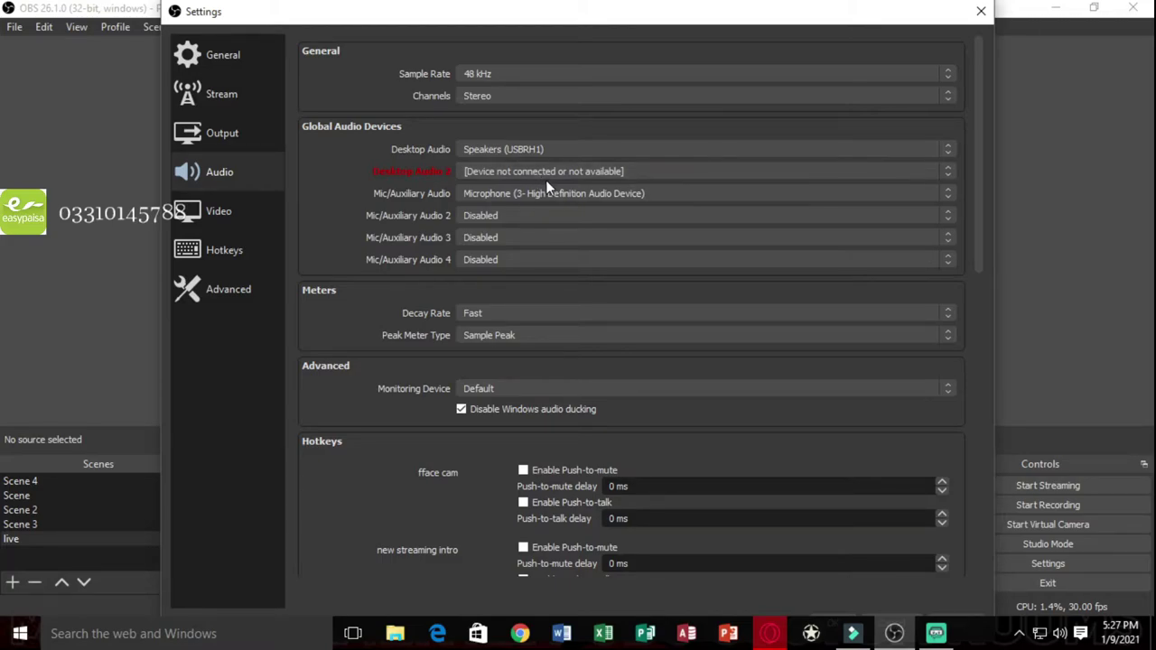
pyautogui.click(546, 192)
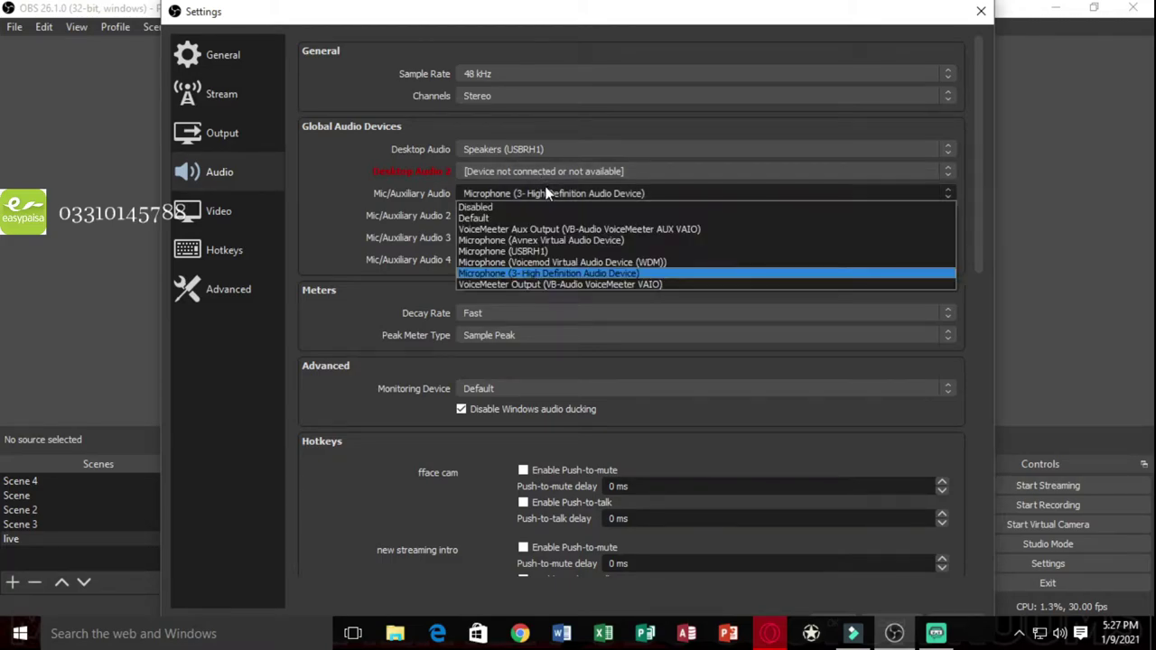
pyautogui.click(551, 272)
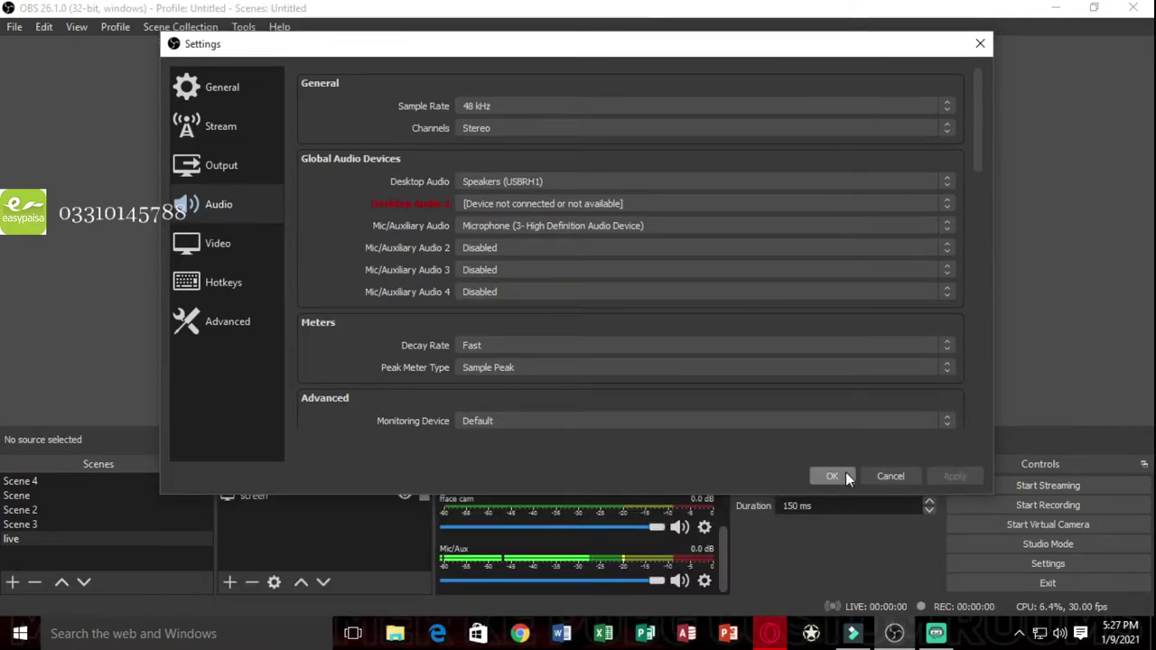
# In the video settings, set both the base canvas resolution and the output resolution to 1360x768
pyautogui.click(216, 242)
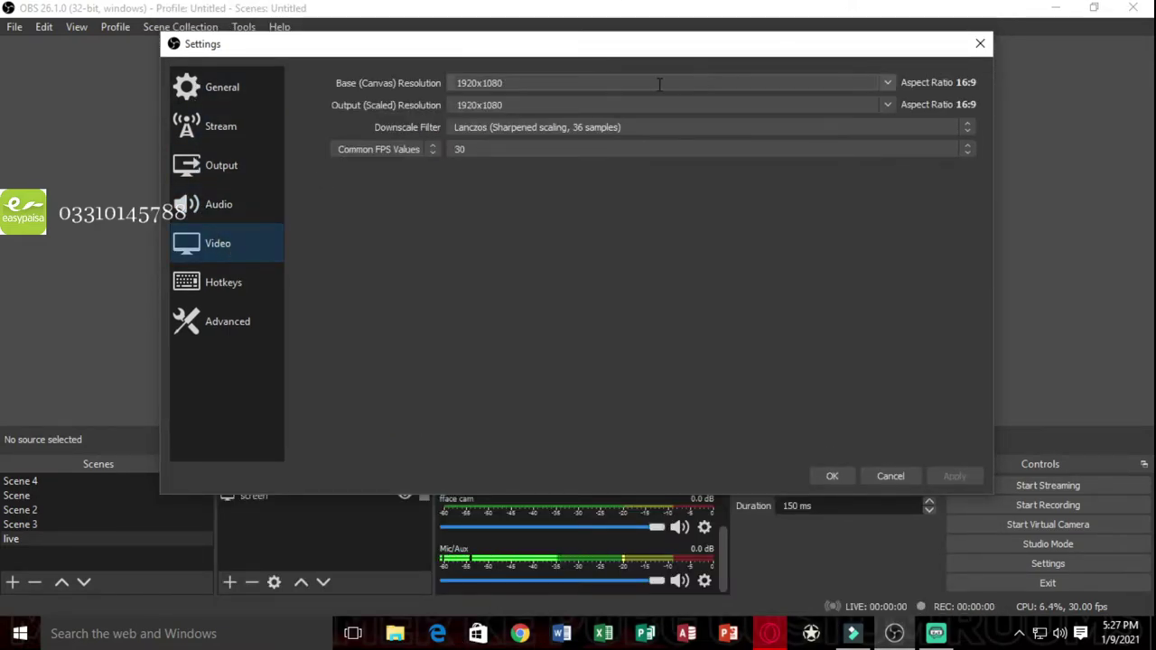
pyautogui.click(885, 83)
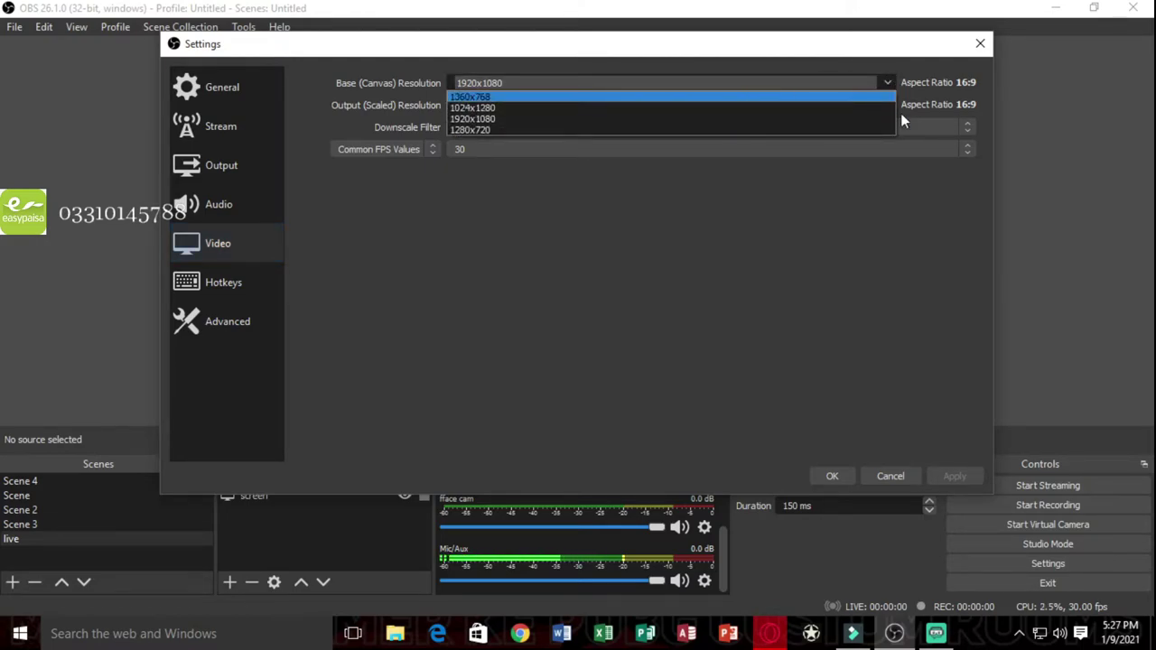
pyautogui.click(810, 79)
pyautogui.click(886, 79)
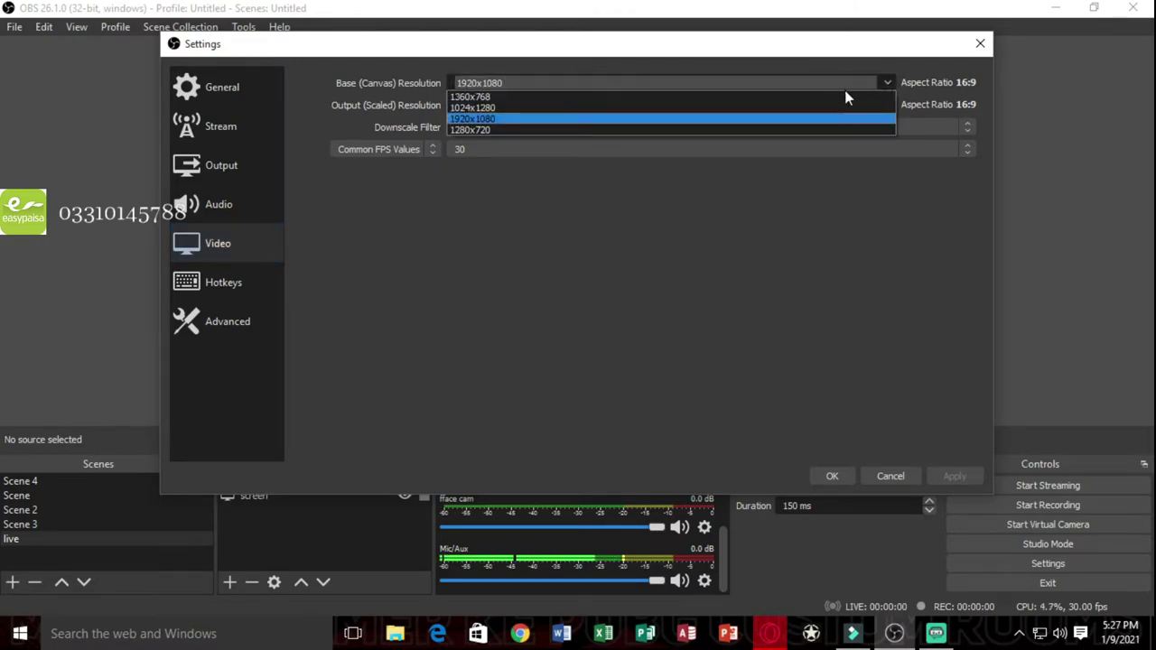
pyautogui.click(533, 102)
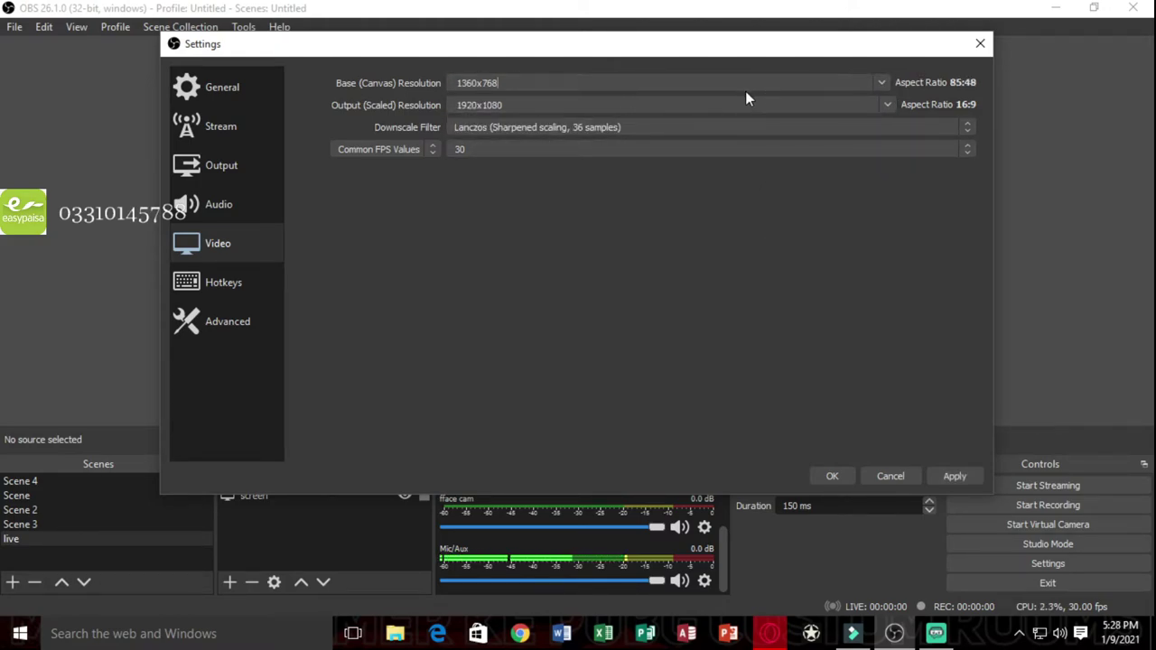
pyautogui.click(887, 104)
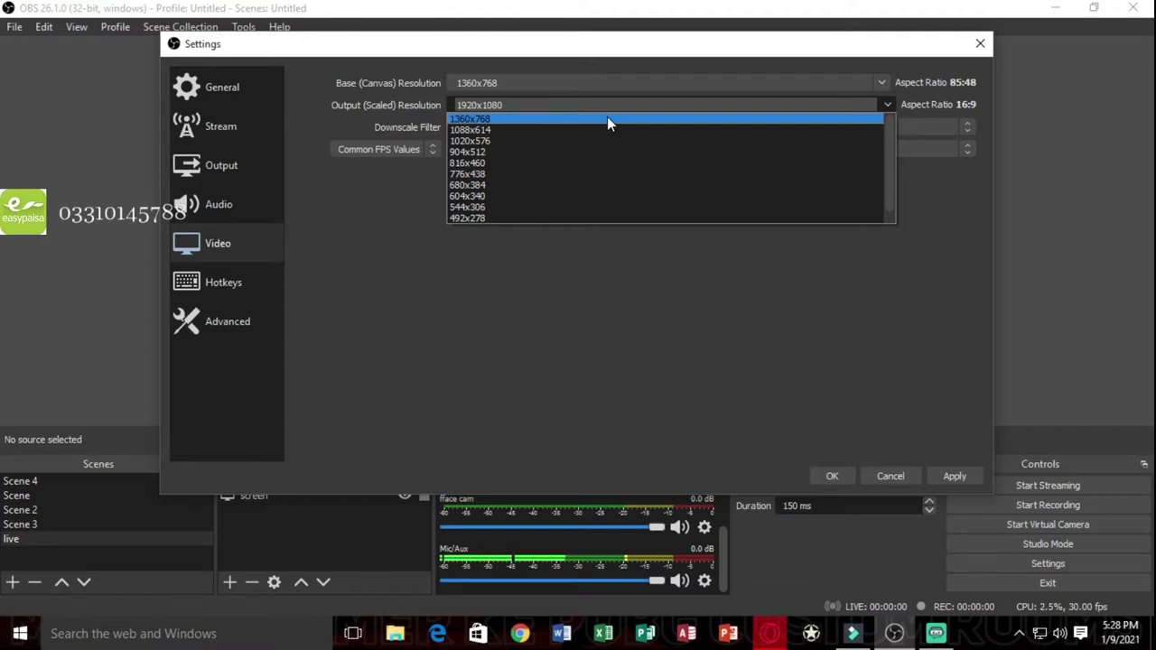
pyautogui.click(607, 119)
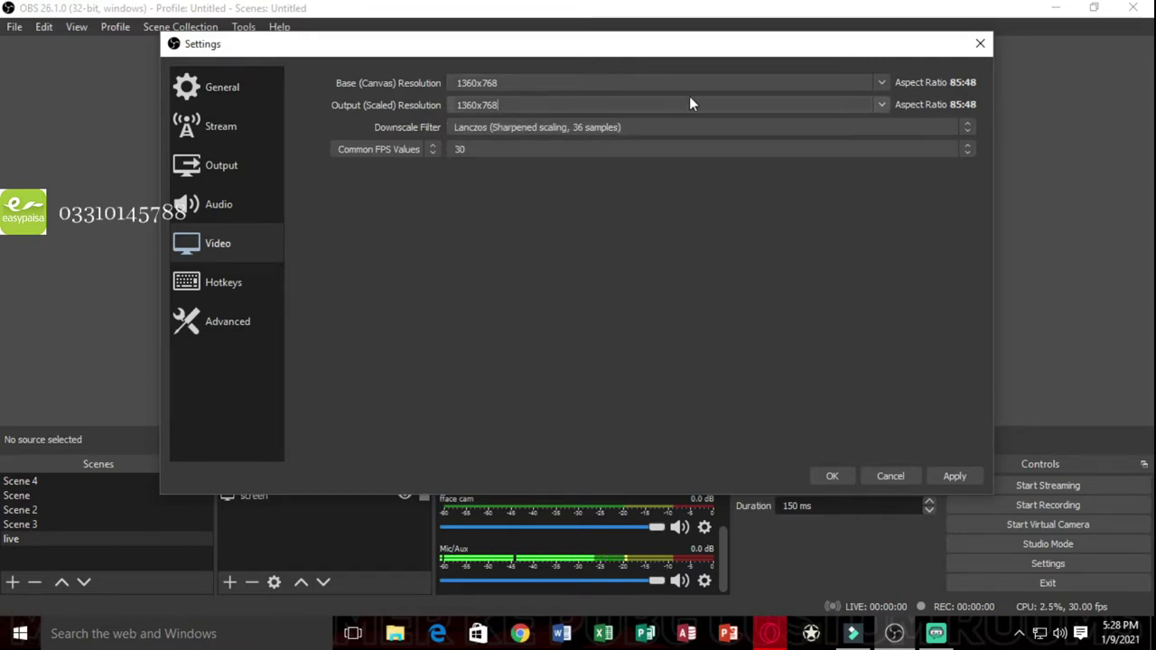
# Set both the base canvas resolution and the output resolution to 1920x1080
pyautogui.click(883, 108)
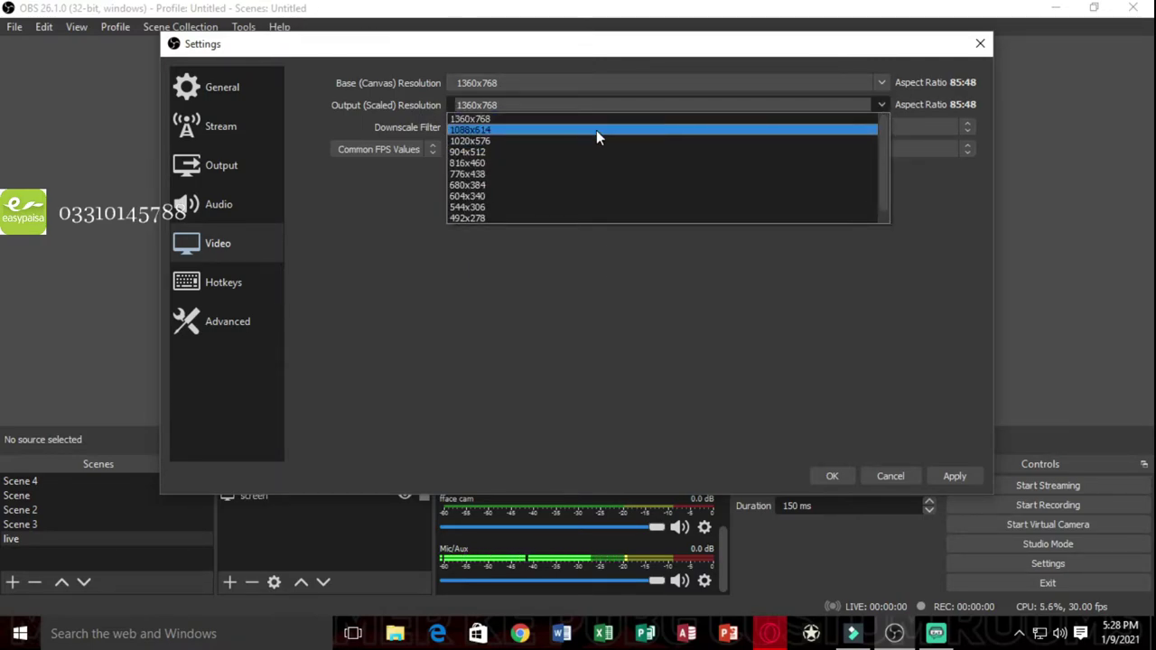
pyautogui.click(876, 82)
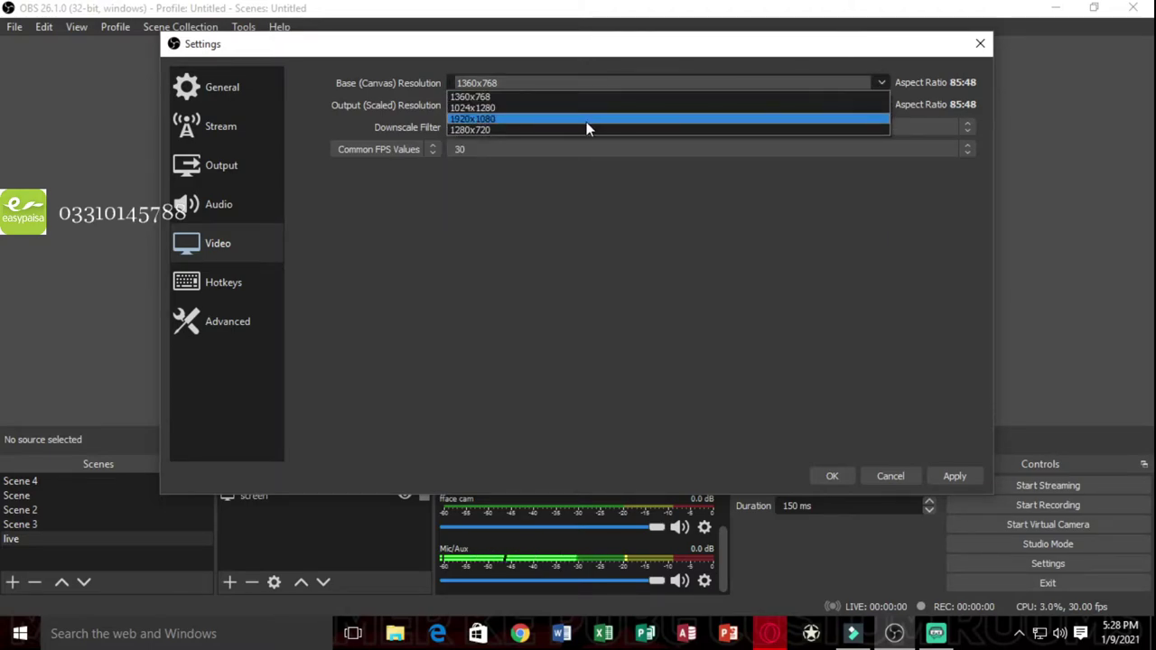
pyautogui.click(587, 121)
pyautogui.click(881, 105)
pyautogui.click(505, 119)
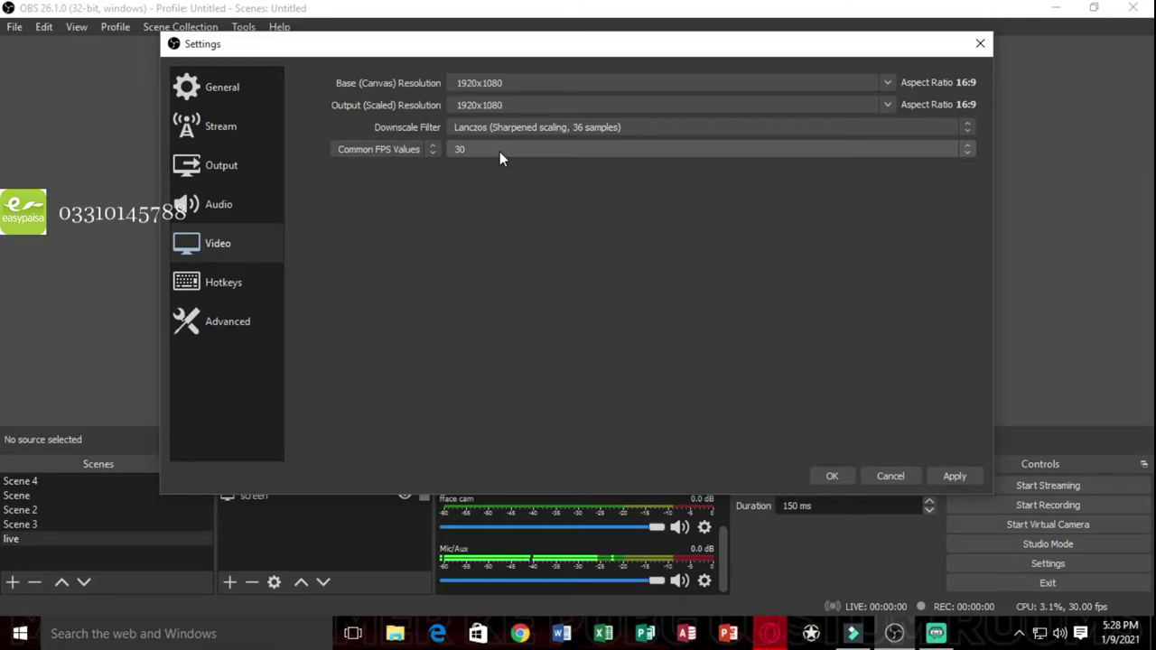
# Choose 30 as the common FPS value and apply the video settings
pyautogui.click(499, 153)
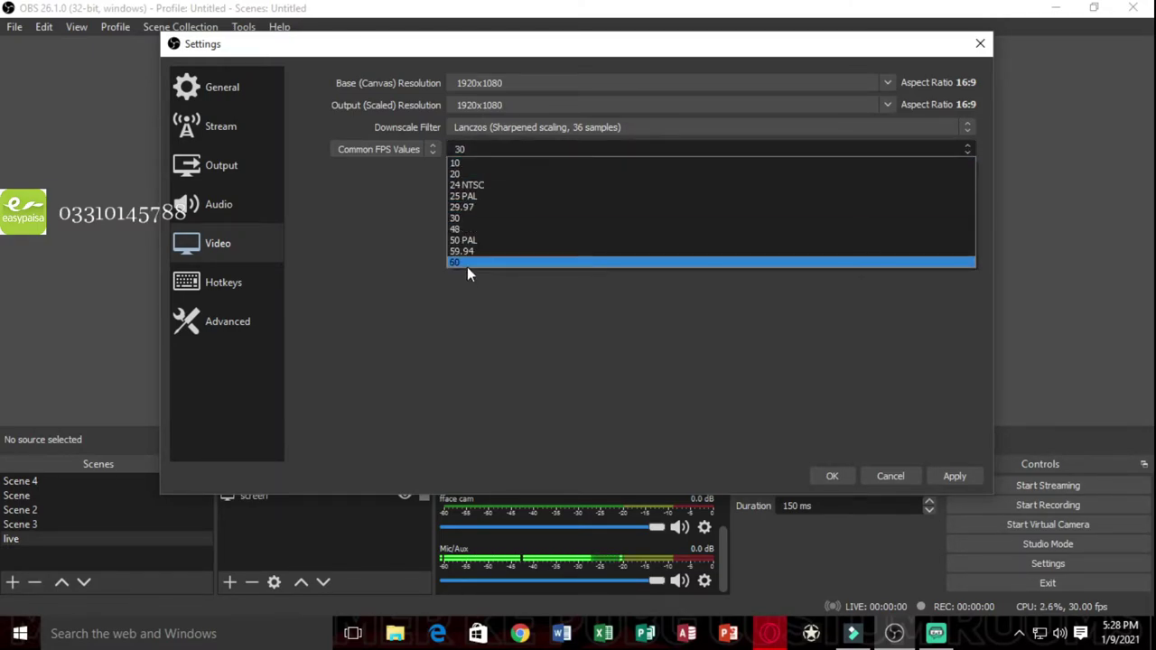
pyautogui.click(469, 220)
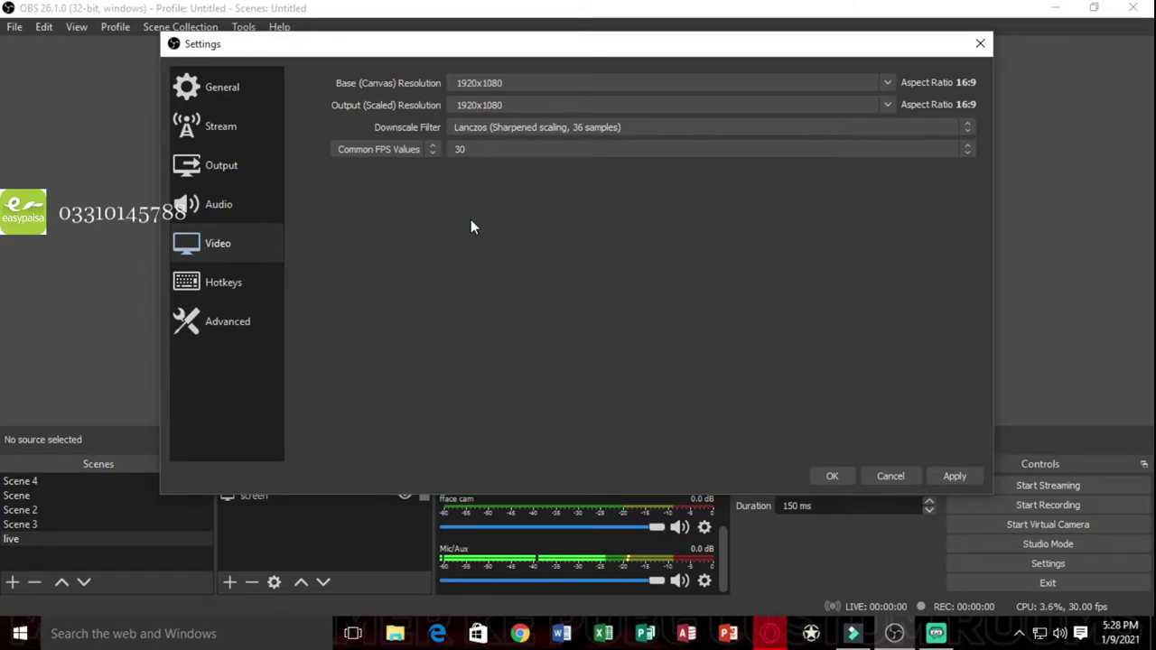
pyautogui.click(926, 478)
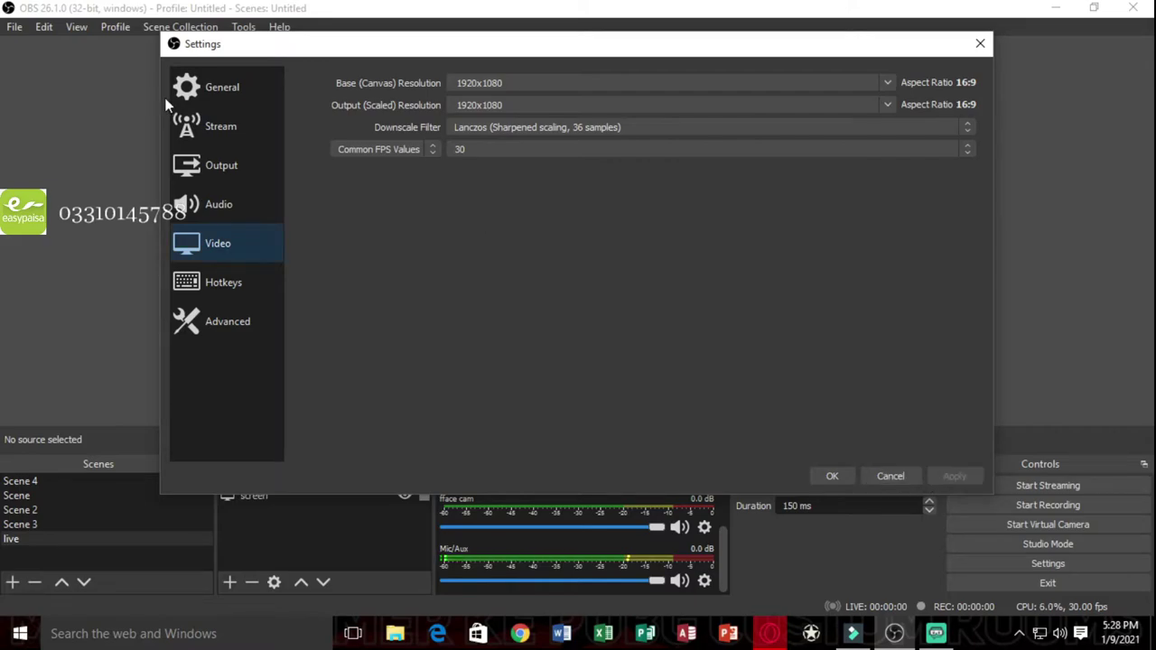
# In the output settings, check the available output modes and choose Software (x264) as the streaming encoder
pyautogui.click(210, 174)
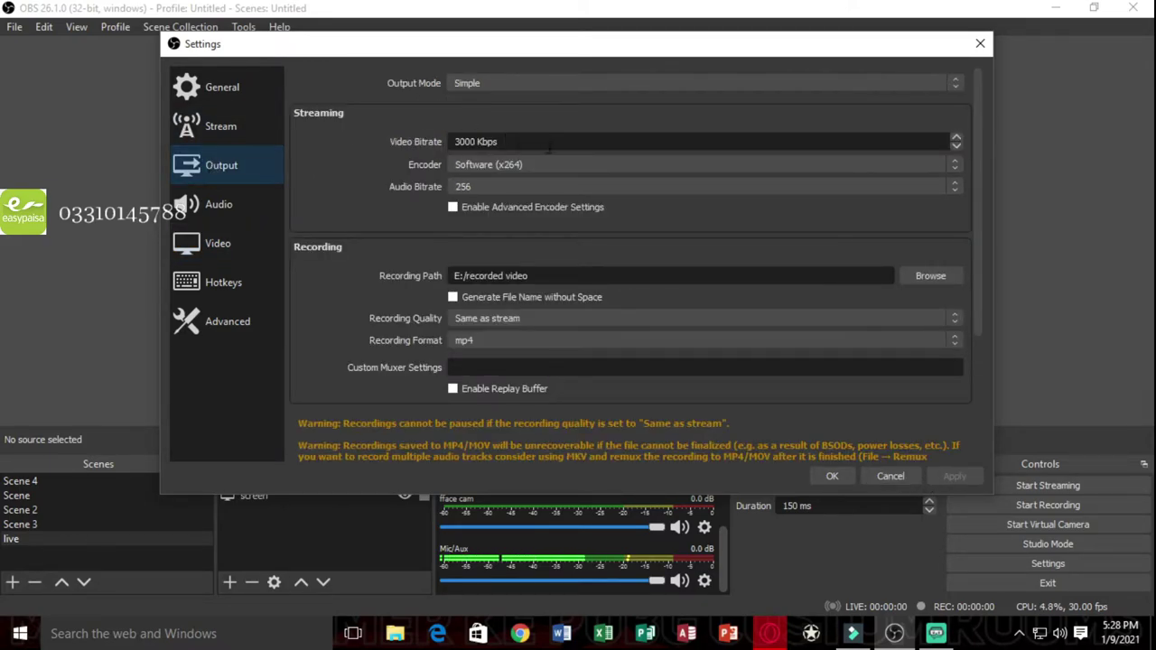
pyautogui.click(514, 81)
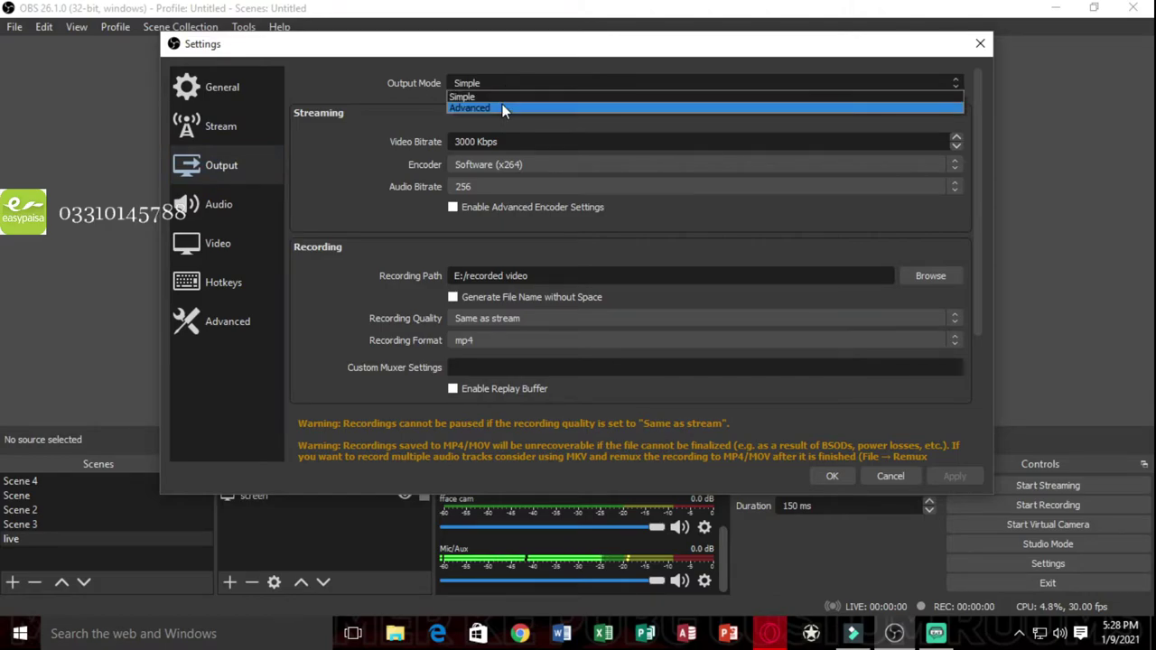
pyautogui.click(378, 142)
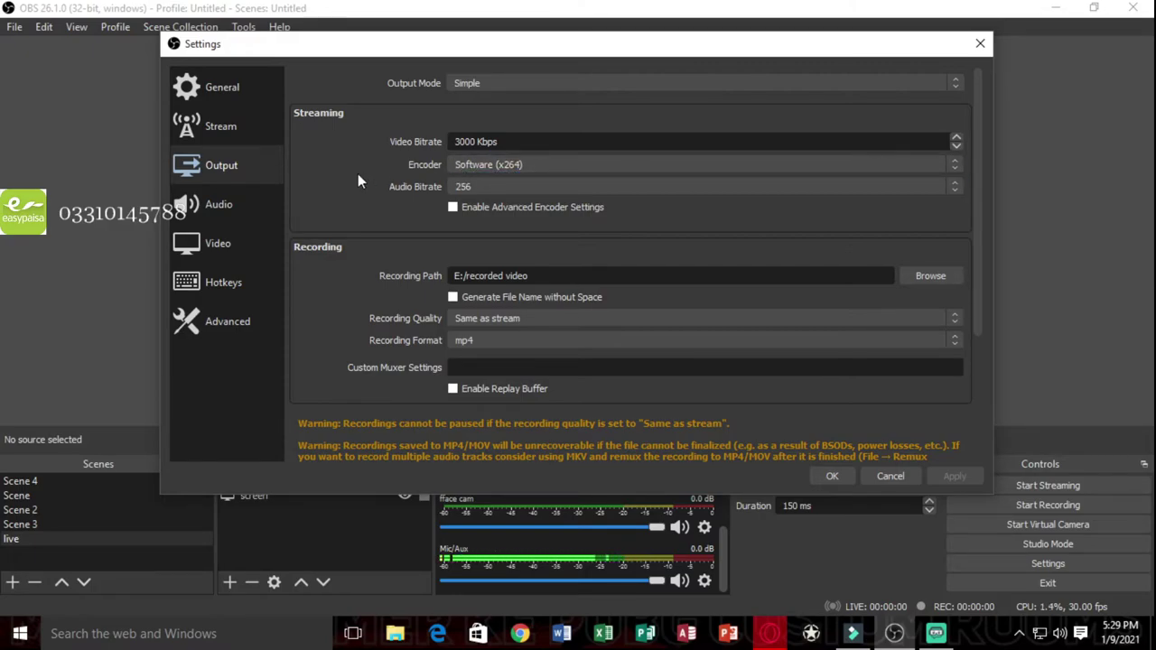
pyautogui.click(514, 166)
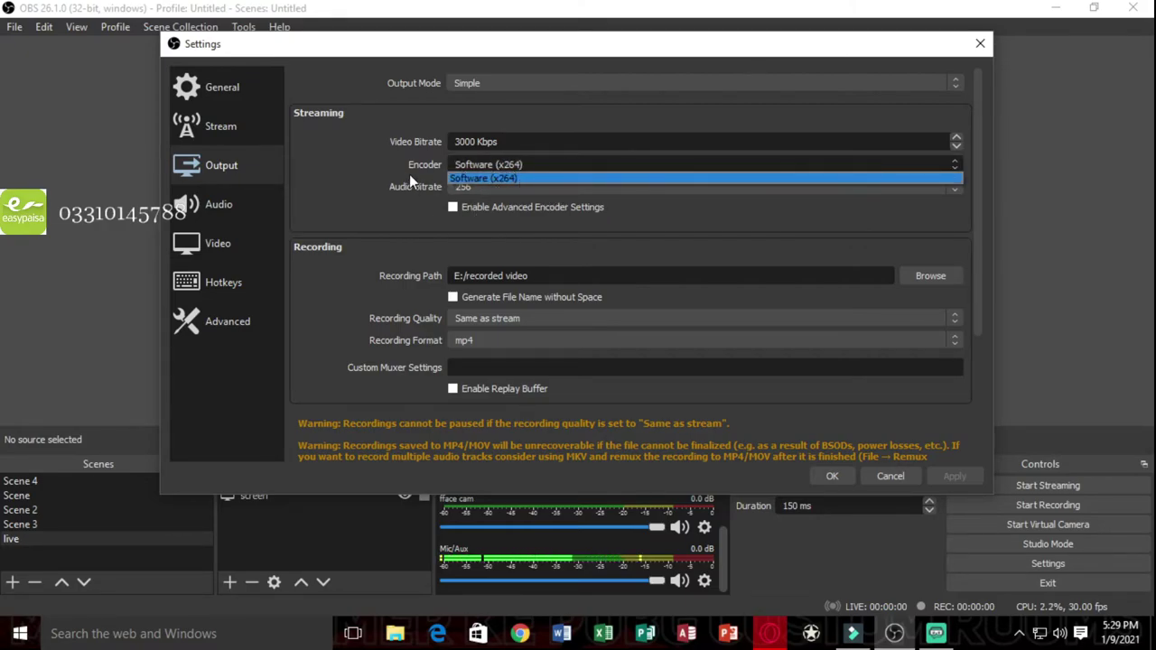
pyautogui.click(453, 177)
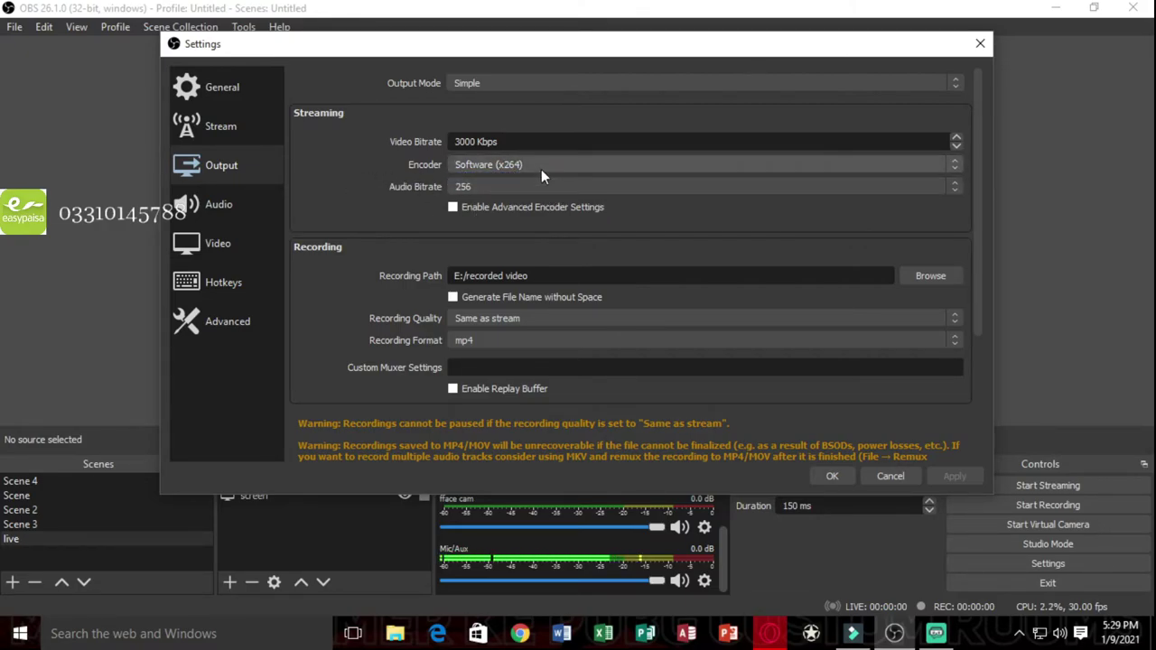
# Keep the streaming audio bitrate at 256 and the recording format as mp4
pyautogui.click(499, 182)
pyautogui.click(483, 267)
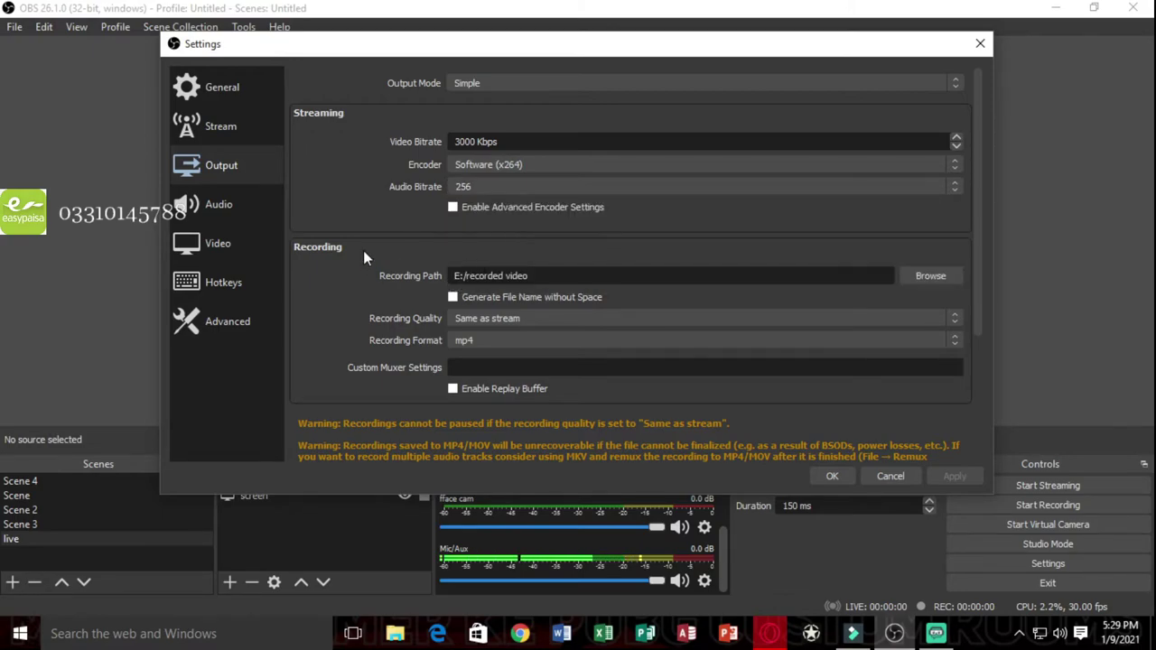
pyautogui.click(495, 340)
pyautogui.click(494, 340)
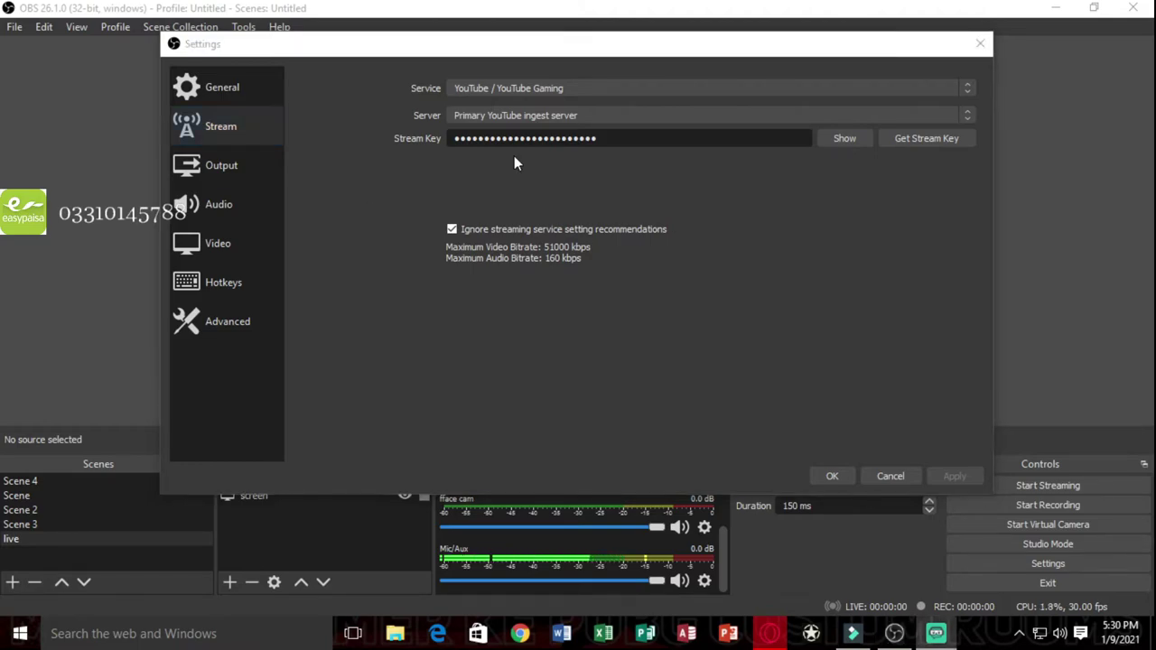
# In the stream settings, paste the stream key and select the YouTube / YouTube Gaming service with the Primary YouTube ingest server
pyautogui.doubleClick(637, 138)
pyautogui.hotkey('ctrl', 'v')
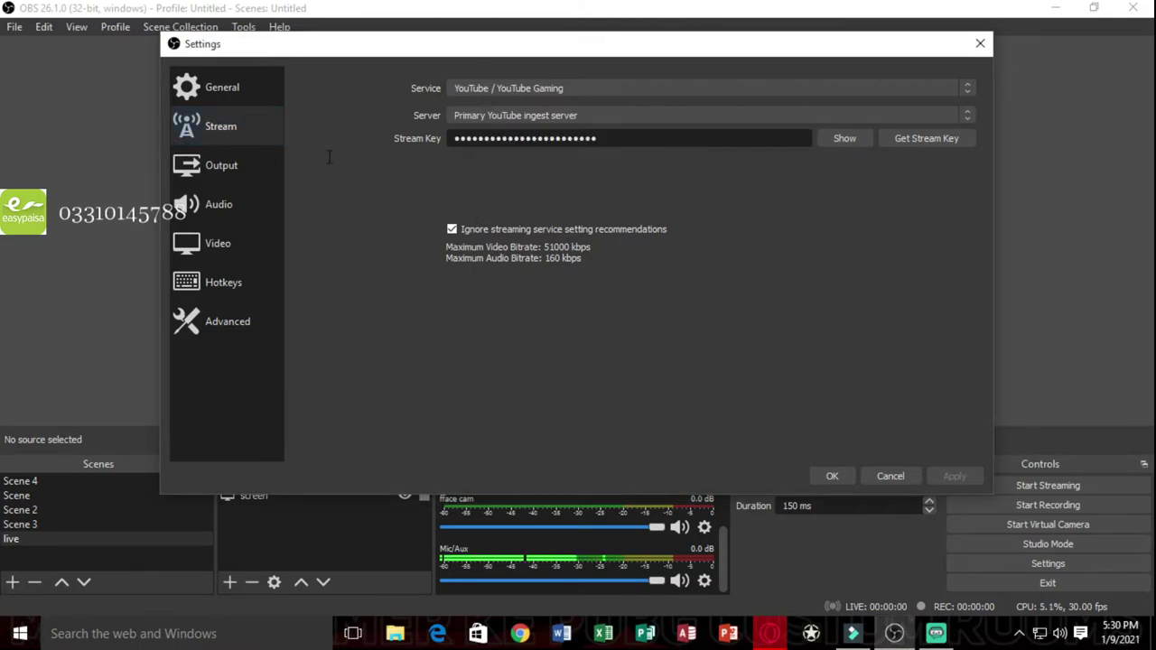
pyautogui.click(568, 83)
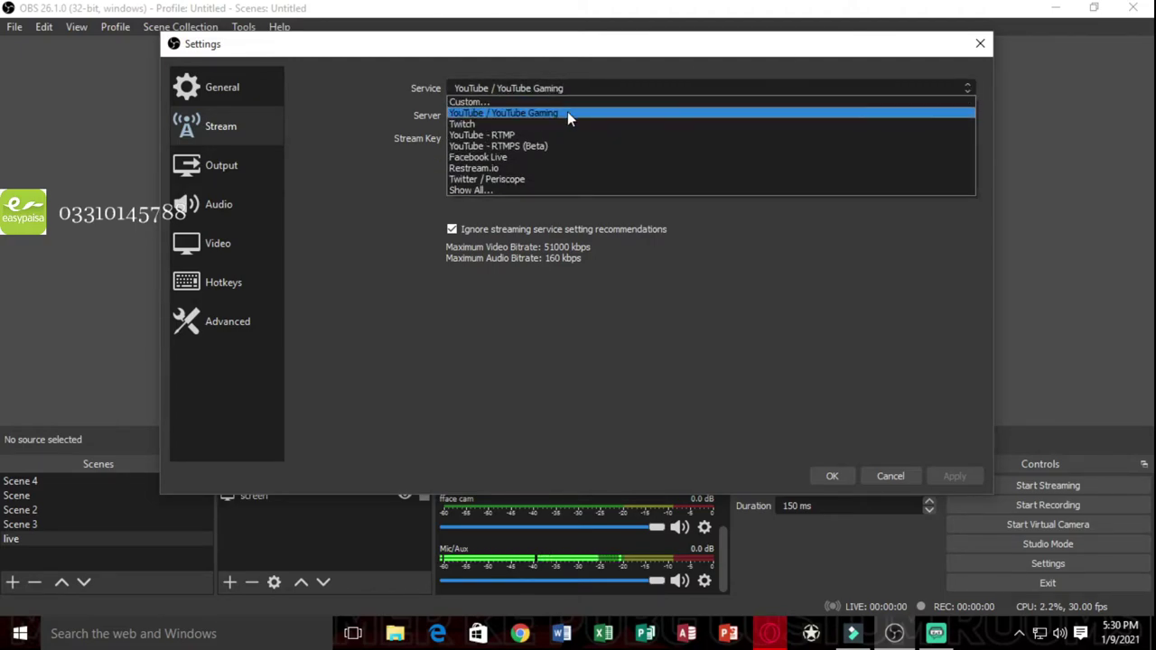
pyautogui.click(567, 113)
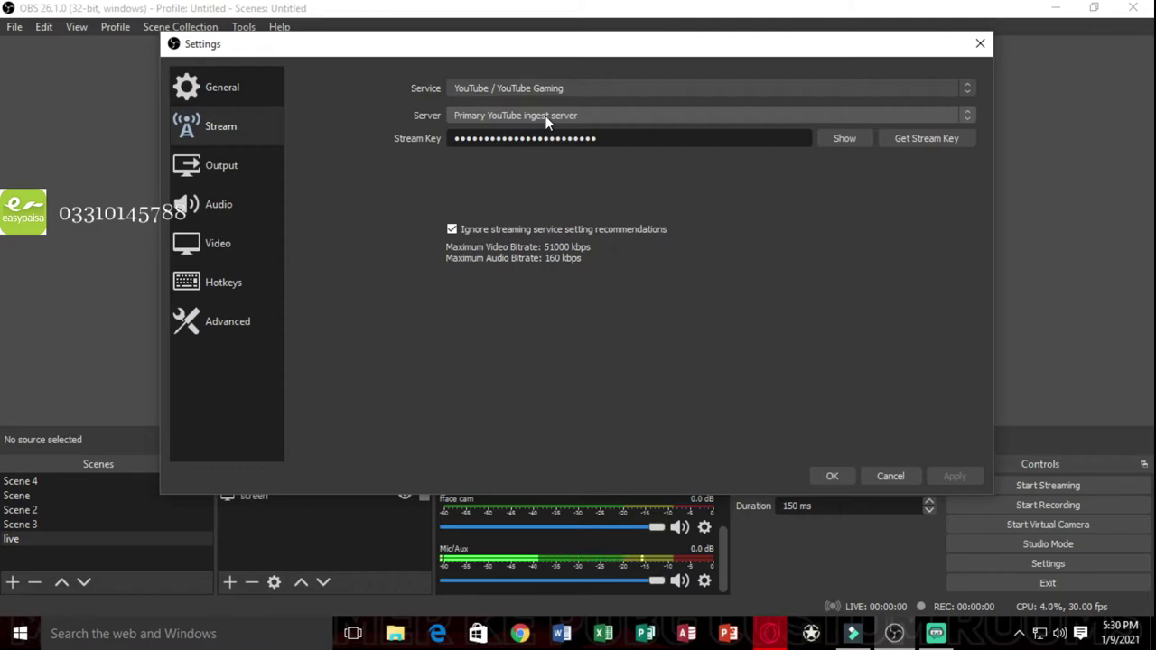
pyautogui.click(547, 121)
pyautogui.click(526, 127)
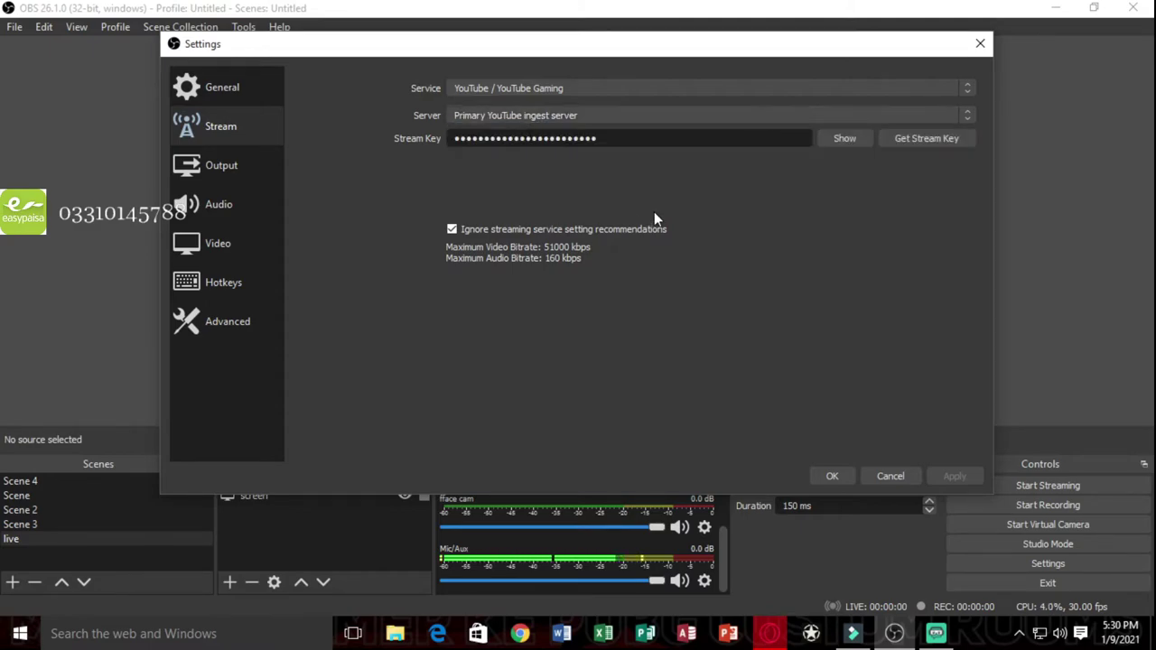
# Switch to the web browser, search for "live stream youtube dashboard", and close the results page
pyautogui.moveTo(597, 138); pyautogui.dragTo(460, 144)
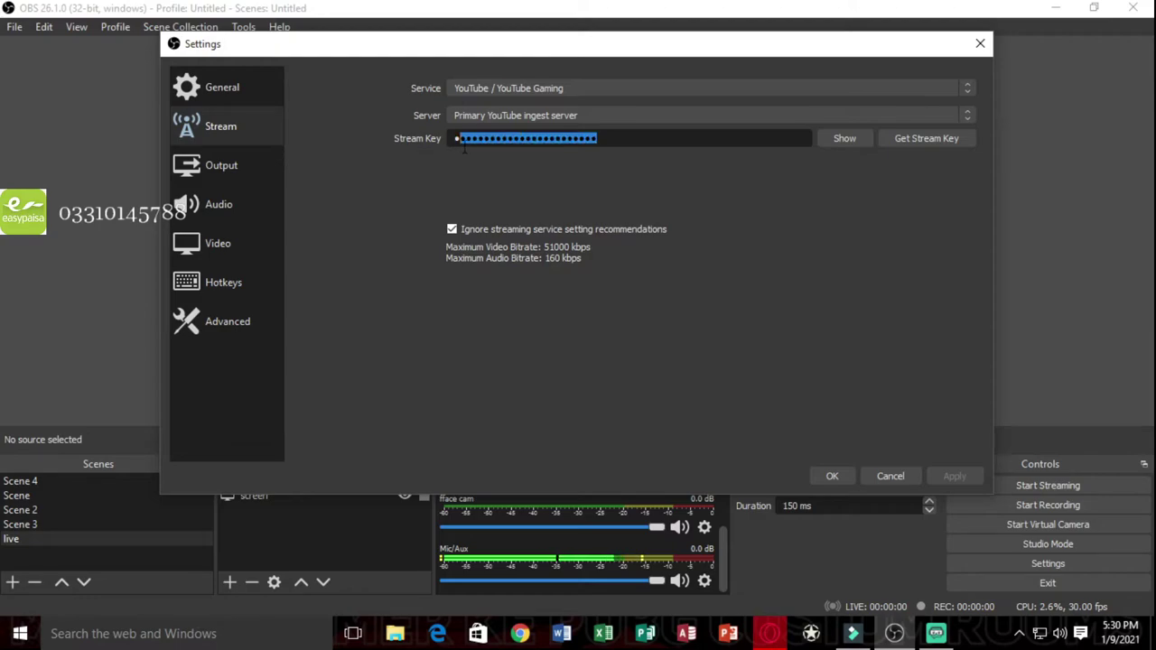
pyautogui.hotkey('alt', 'Tab')
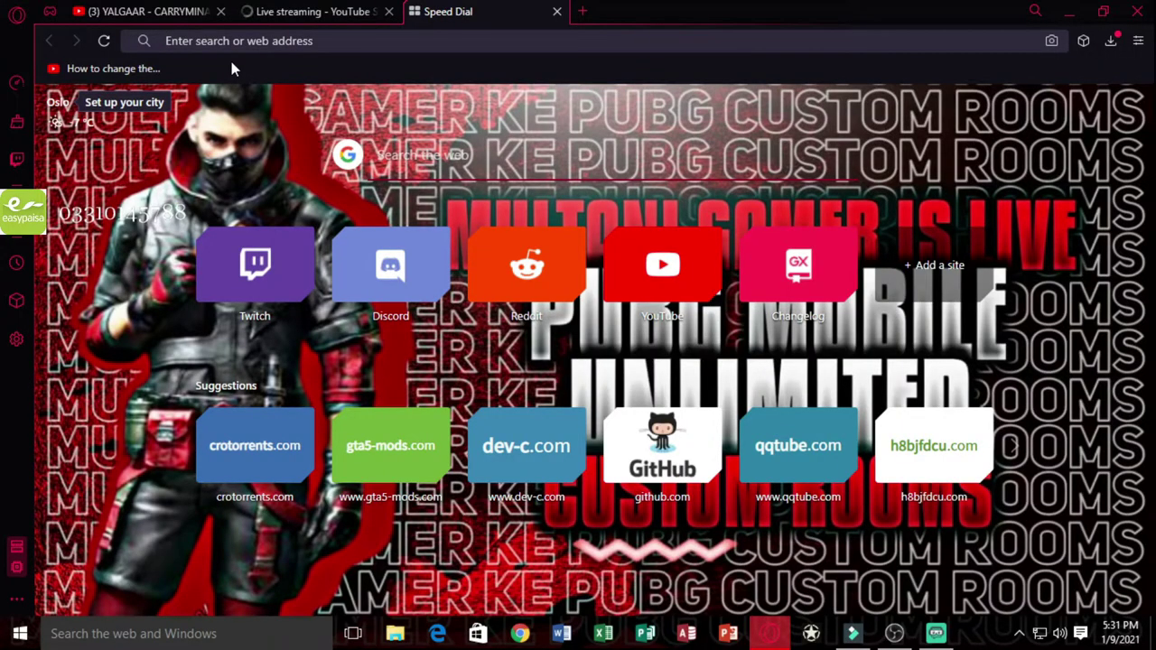
pyautogui.write('live')
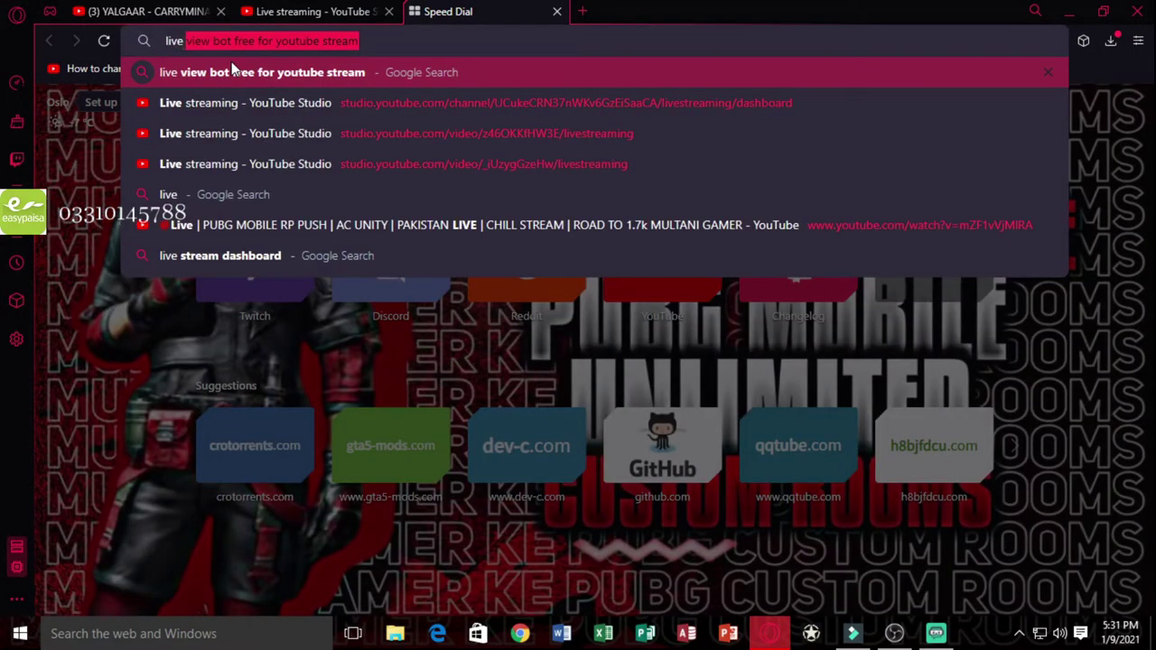
pyautogui.write(' stream youtube dashboard')
pyautogui.press('Return')
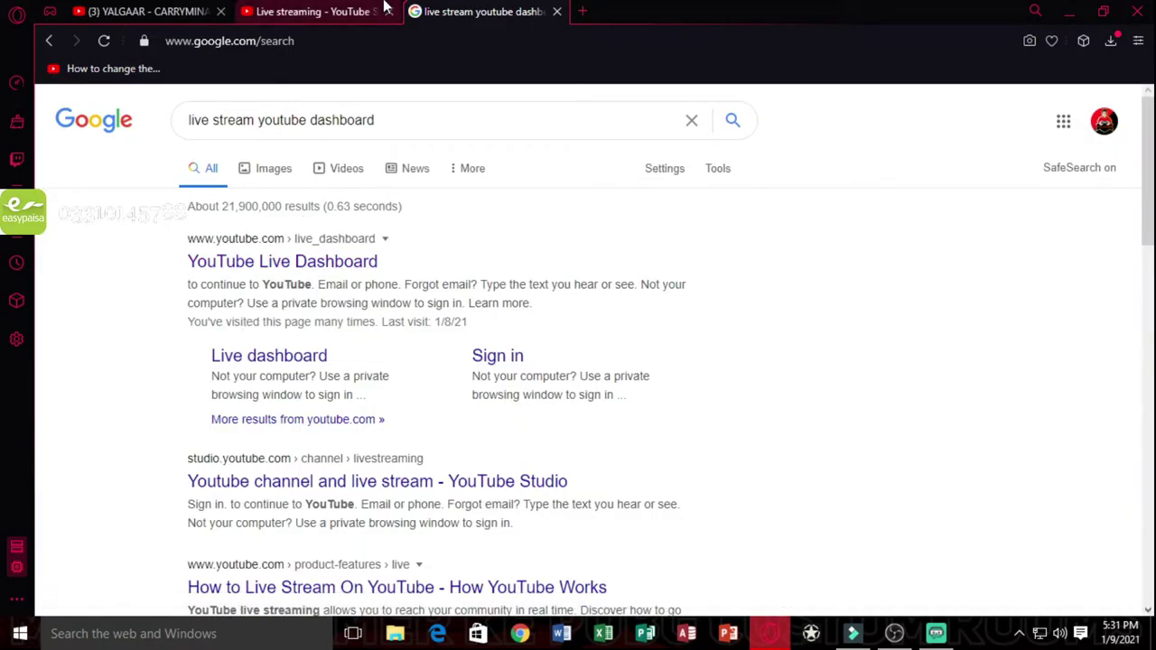
pyautogui.hotkey('ctrl', 'w')
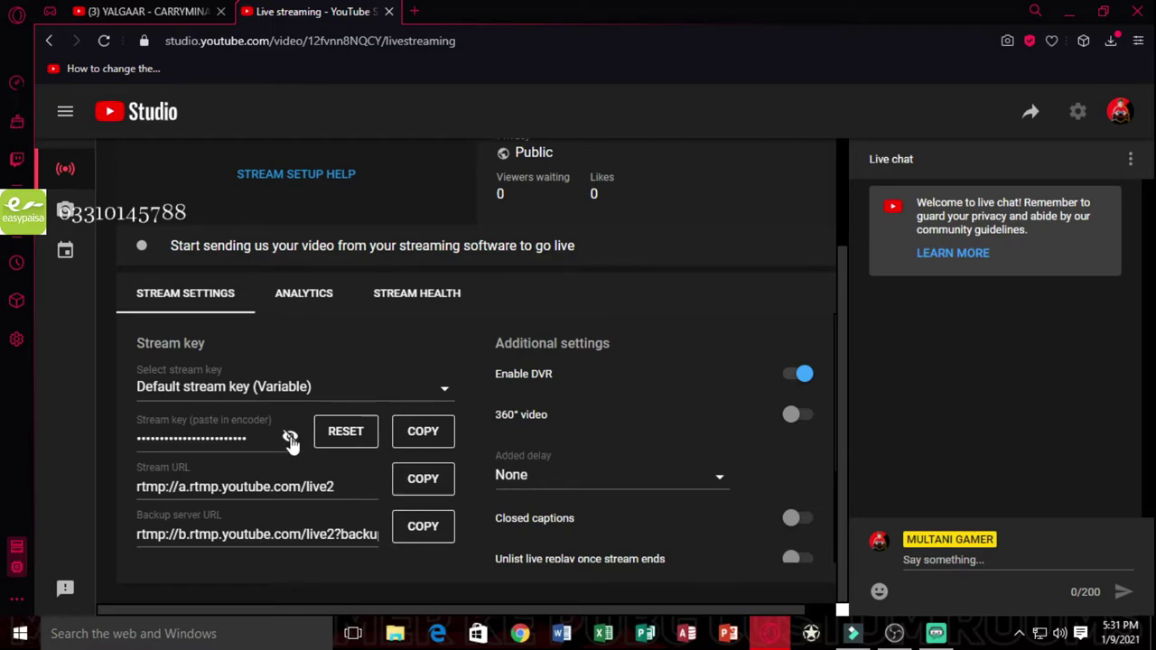
# Copy the default stream key from YouTube Studio, paste it into the stream key field in OBS, and confirm the settings
pyautogui.click(443, 437)
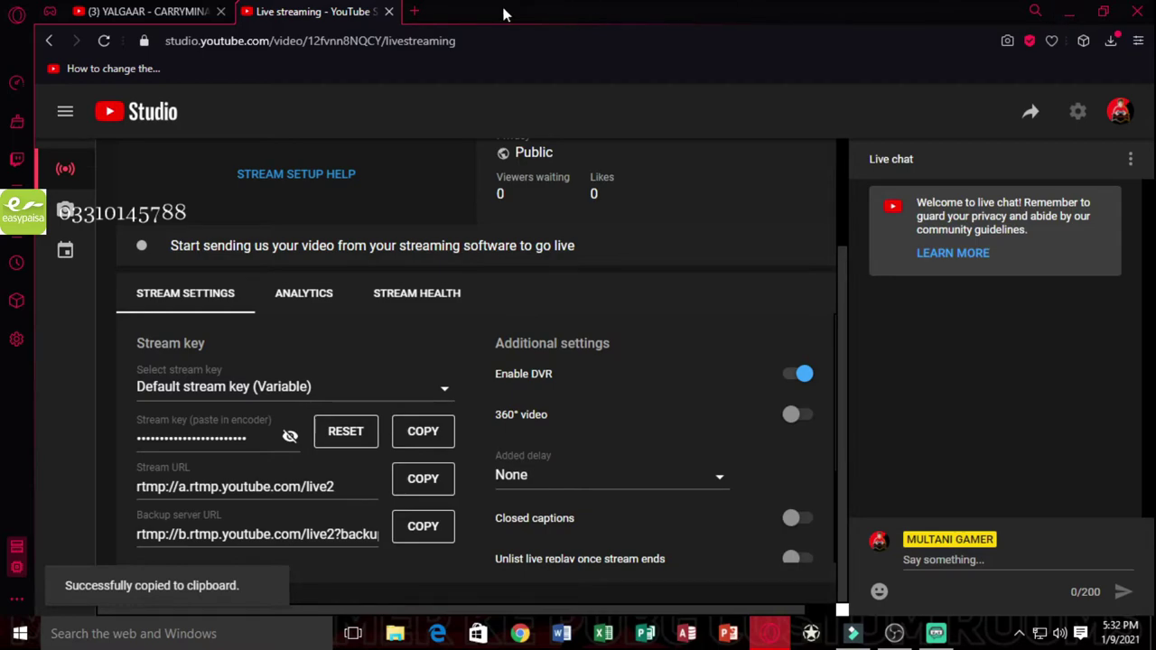
pyautogui.hotkey('alt', 'Tab')
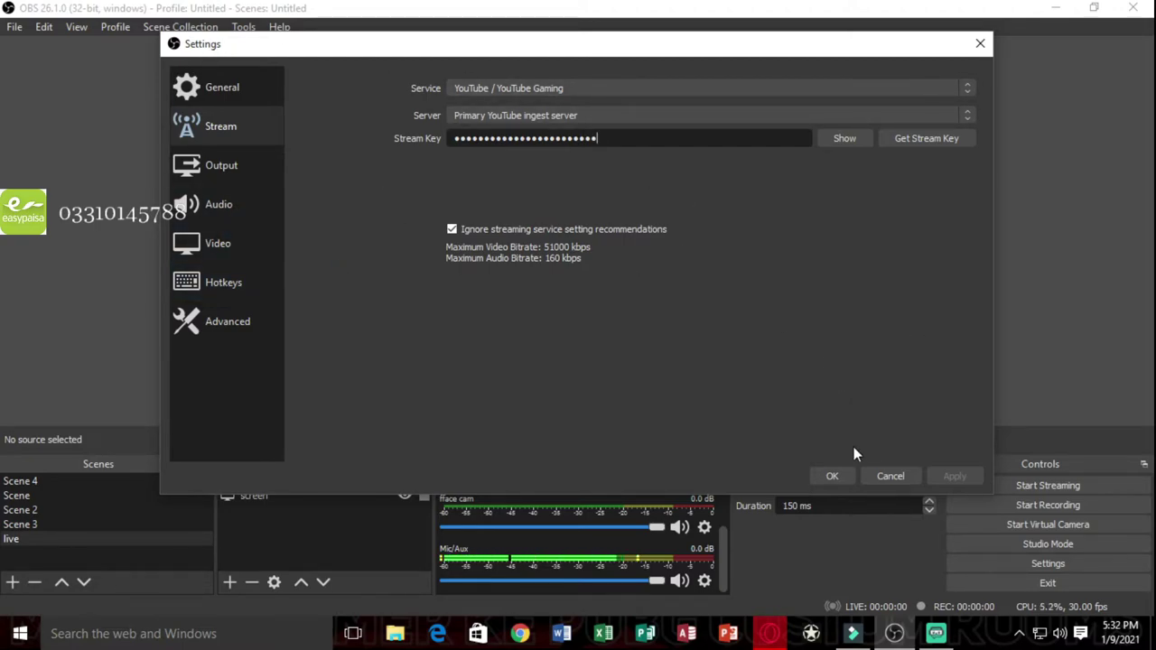
pyautogui.click(833, 476)
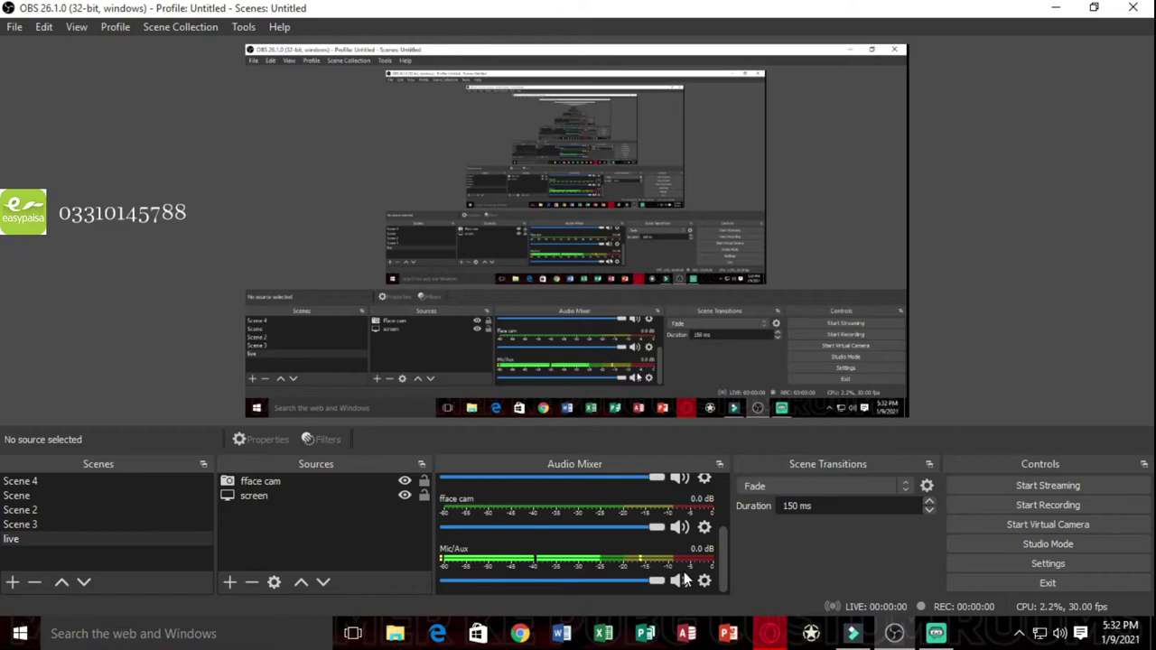
# Open the filters of the Mic/Aux audio source and reposition the window so all of its controls can be reached
pyautogui.click(877, 374)
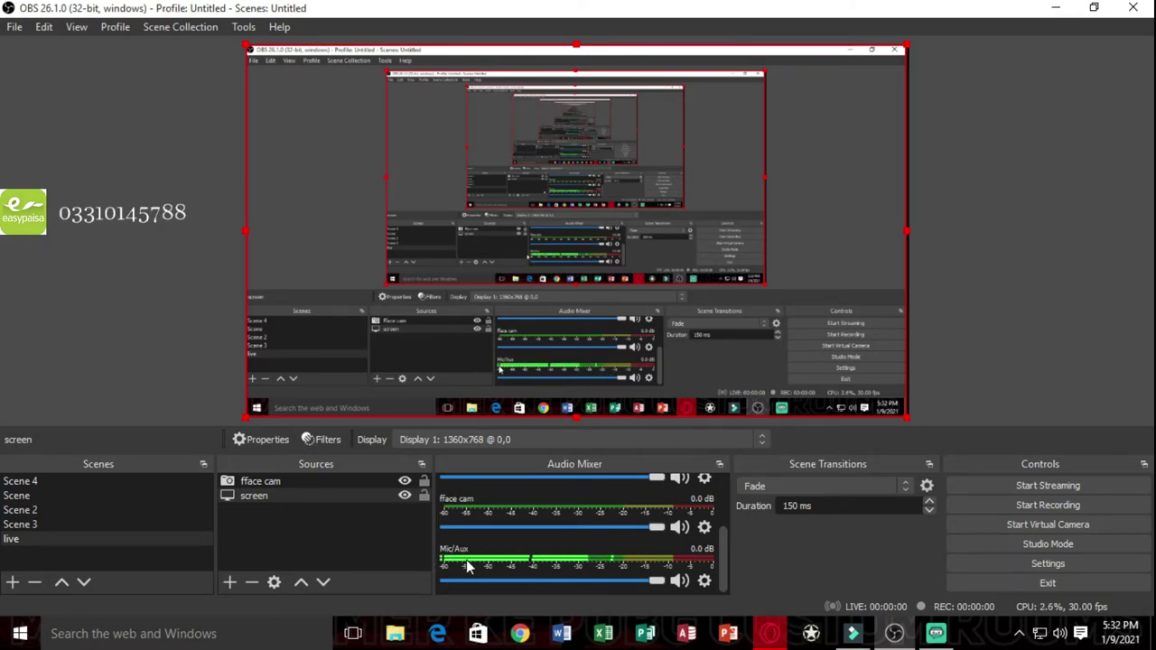
pyautogui.click(706, 584)
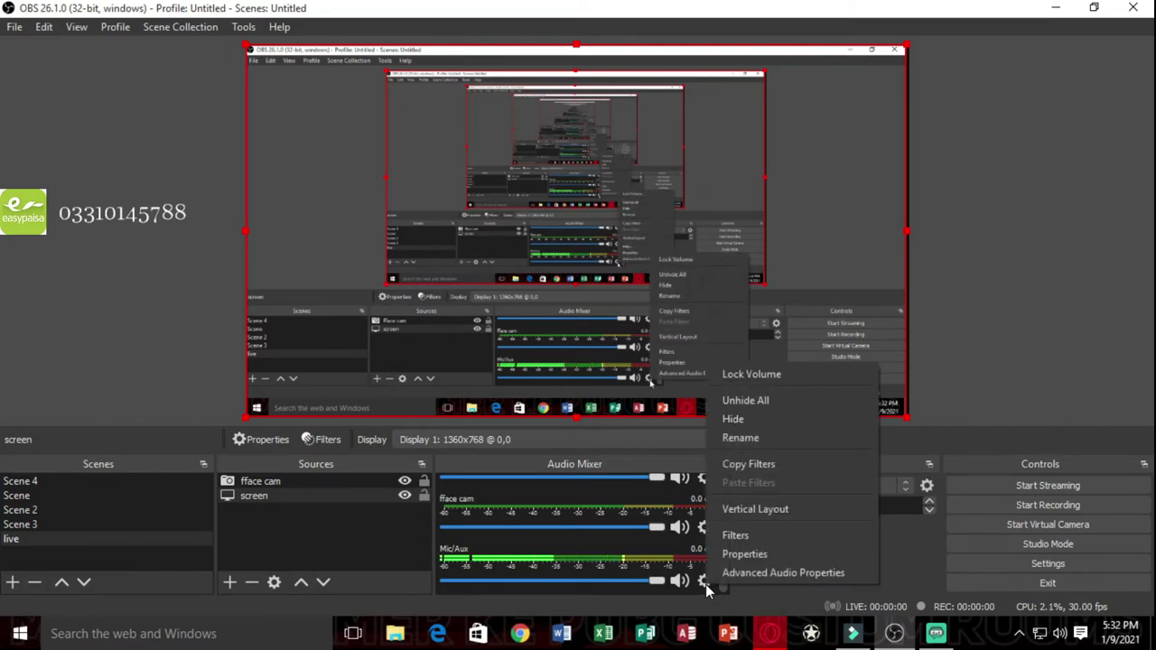
pyautogui.click(754, 533)
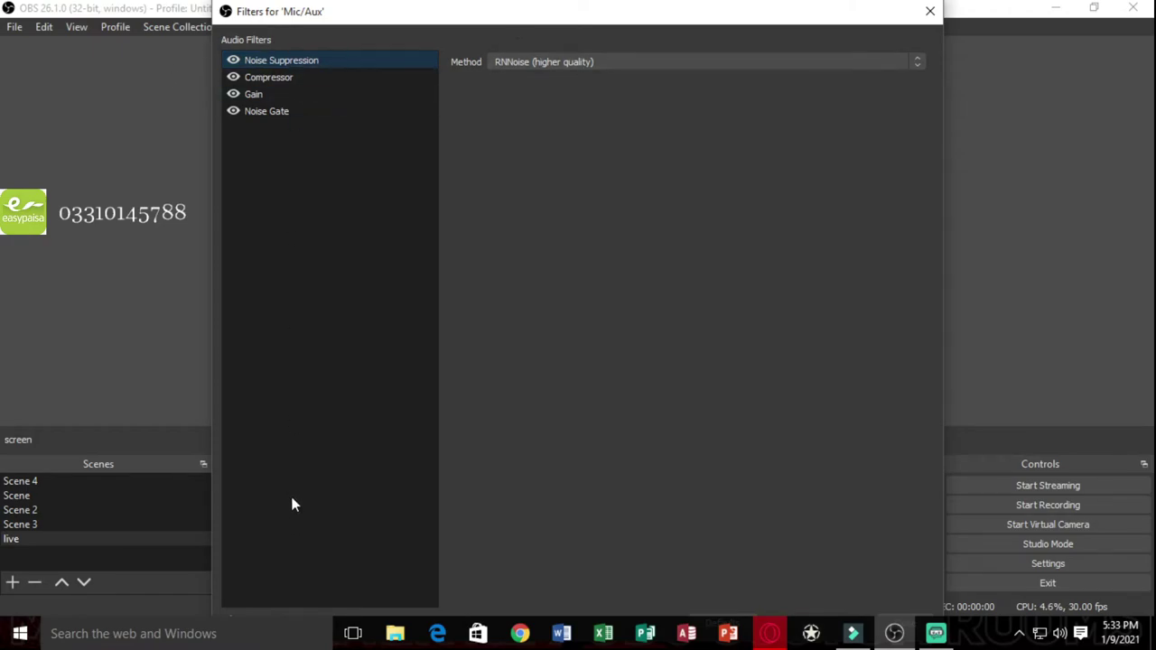
pyautogui.moveTo(710, 13); pyautogui.dragTo(714, 39)
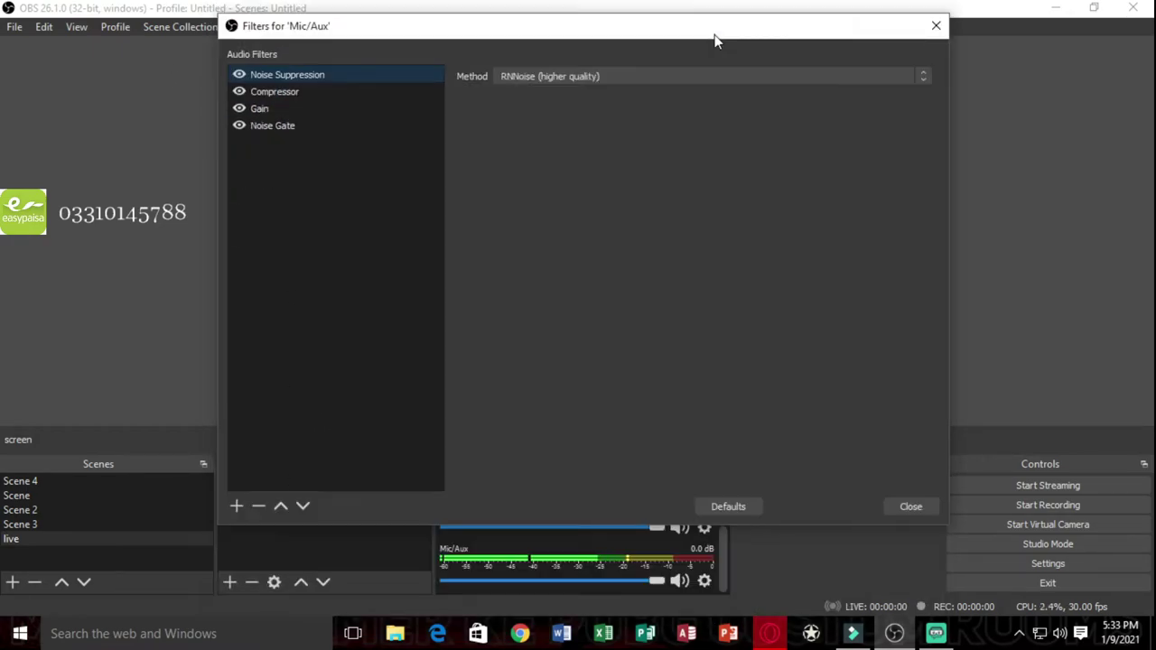
# Check the available audio filter types and choose RNNoise (higher quality) as the Noise Suppression method
pyautogui.click(236, 506)
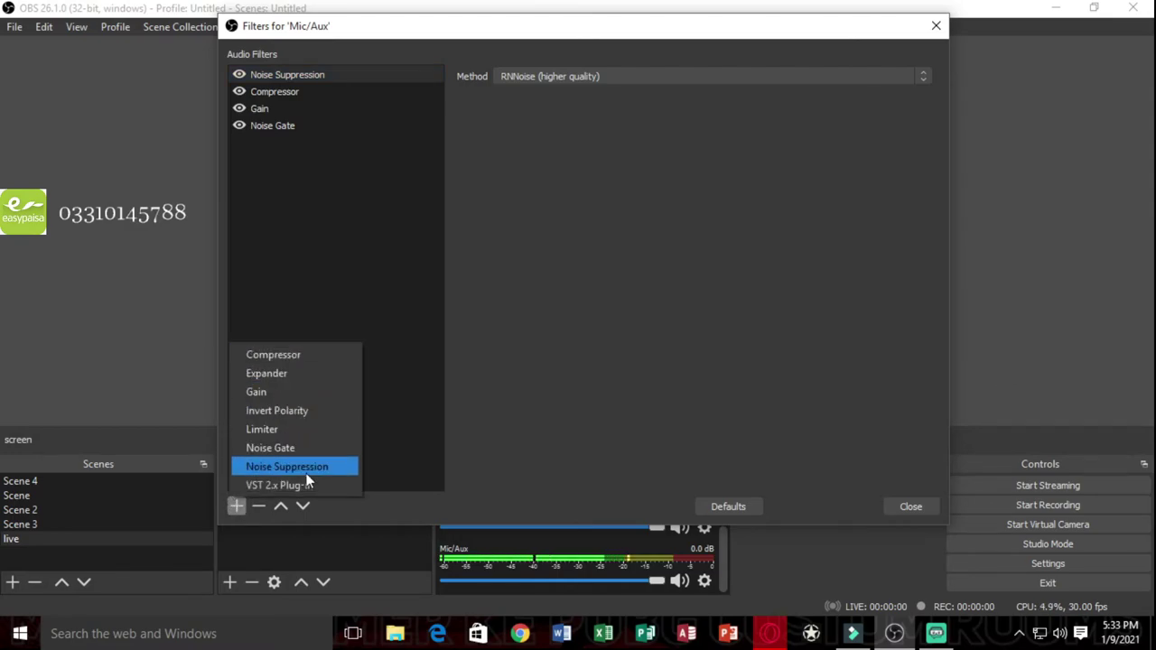
pyautogui.click(395, 297)
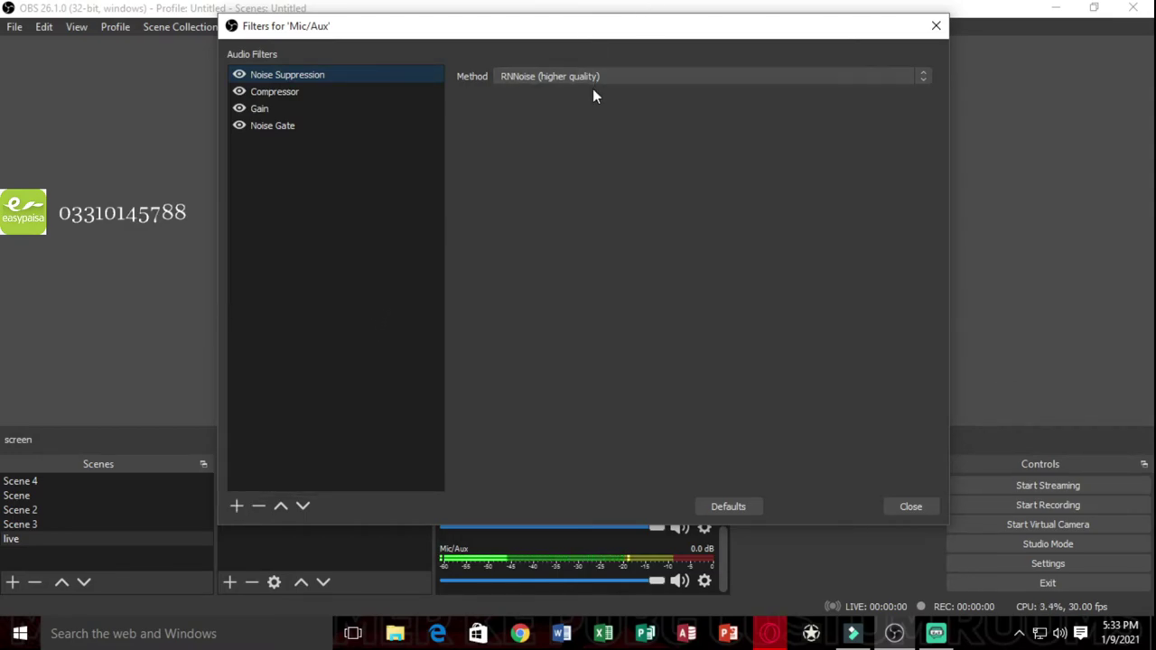
pyautogui.click(559, 80)
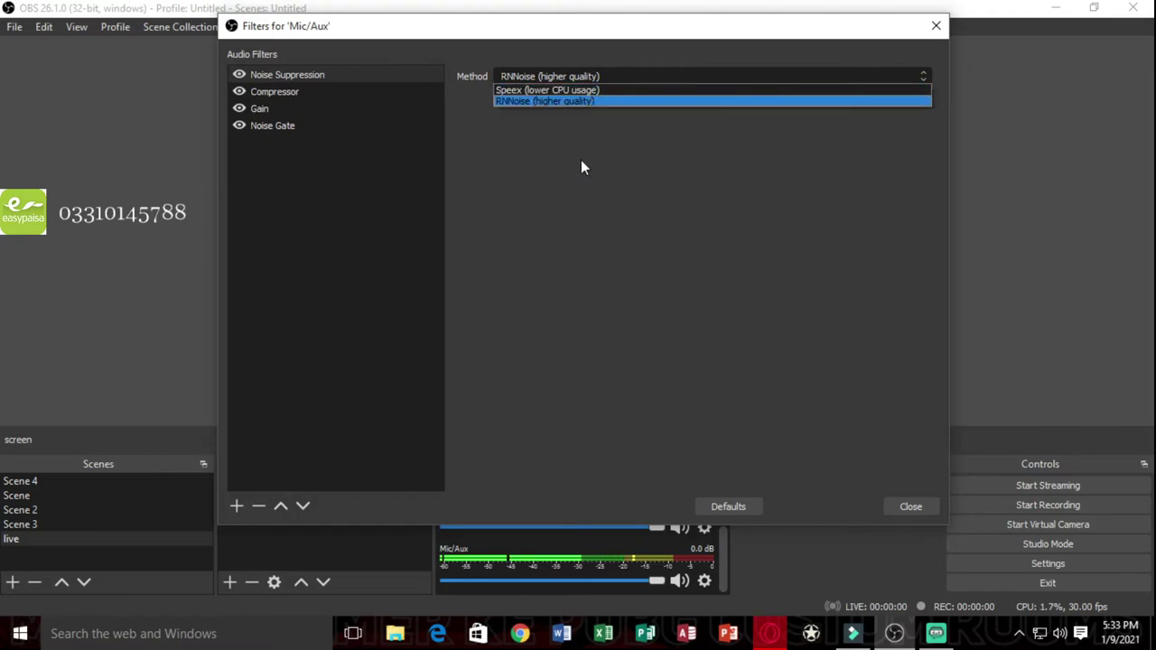
pyautogui.click(580, 100)
pyautogui.click(582, 79)
pyautogui.click(552, 128)
# Examine the Mic/Aux Compressor filter's settings and where a Compressor can be added among the filter types
pyautogui.click(256, 96)
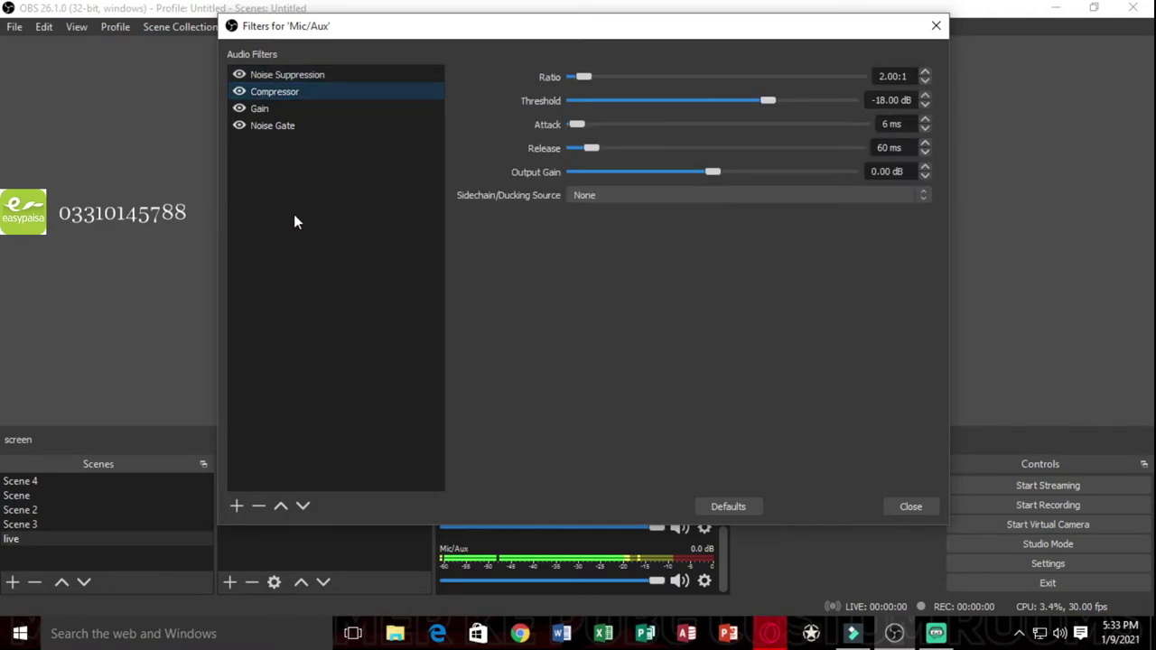
pyautogui.click(235, 507)
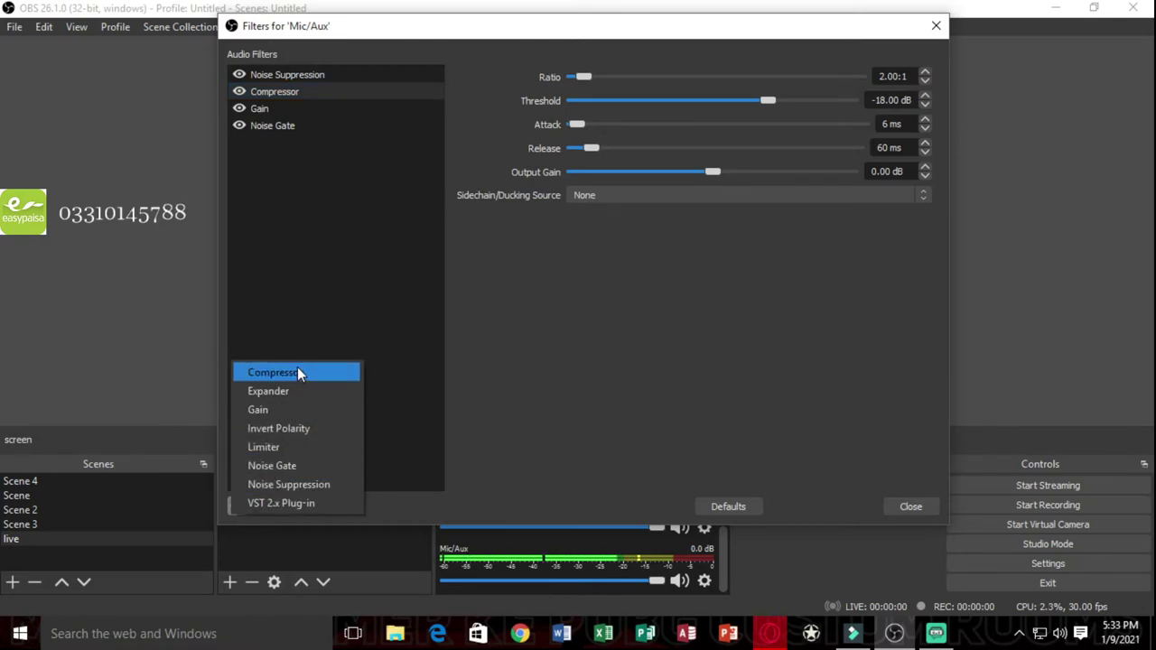
pyautogui.click(319, 333)
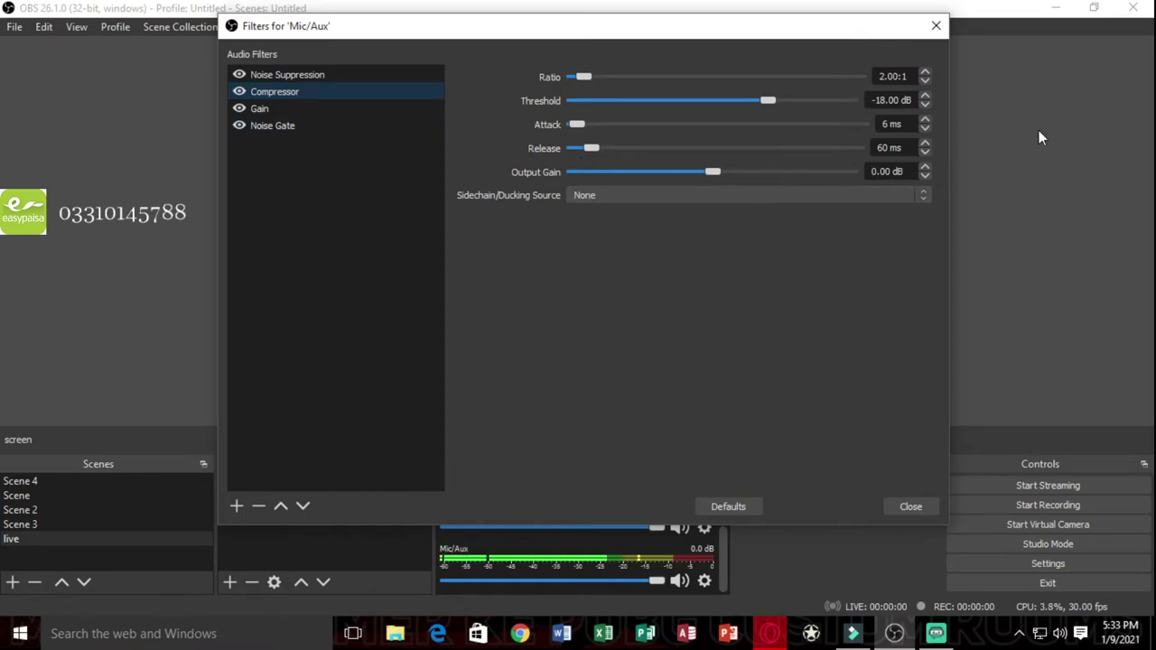
# Examine the Mic/Aux Gain filter's setting and where a Gain filter can be added among the filter types
pyautogui.click(237, 504)
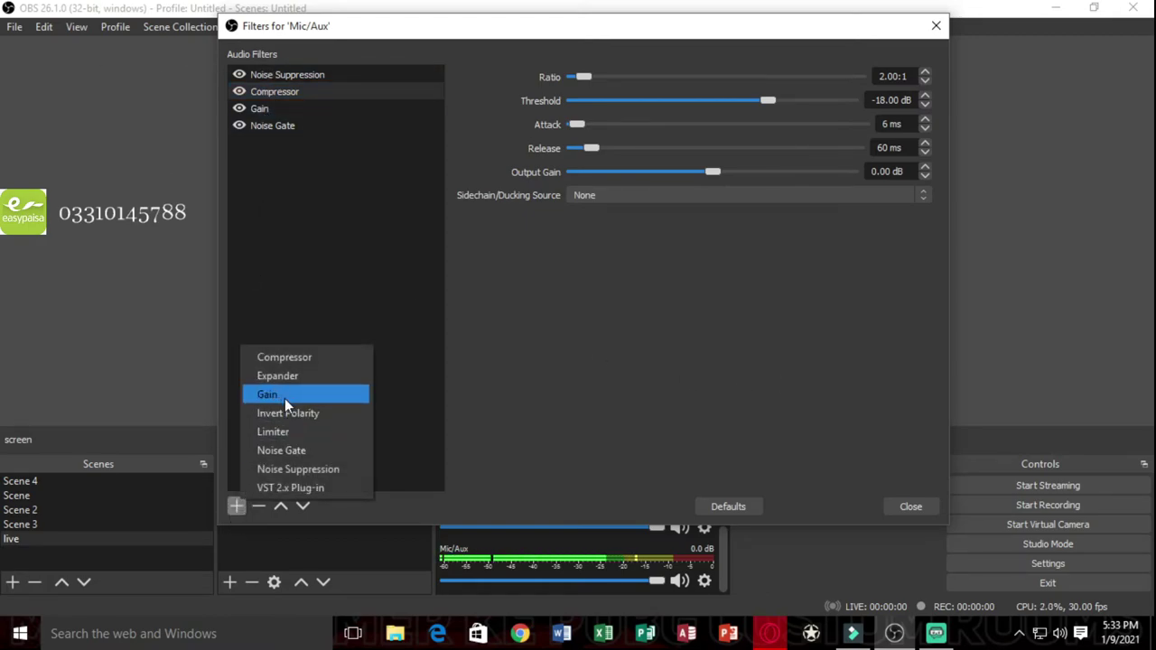
pyautogui.click(259, 108)
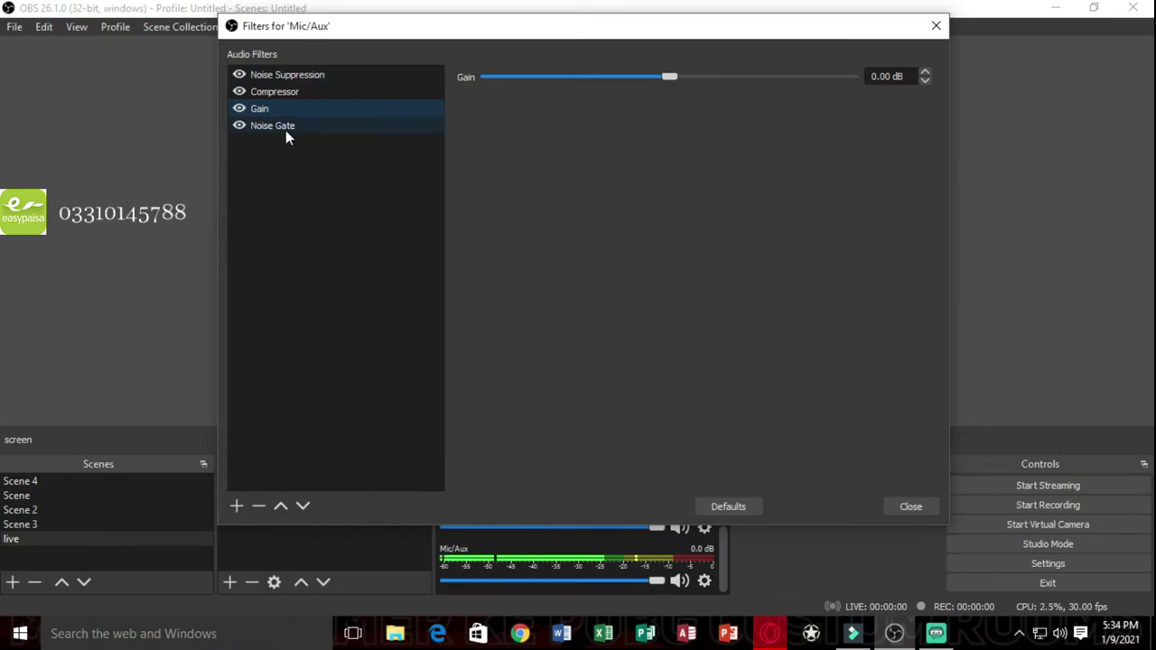
pyautogui.click(236, 506)
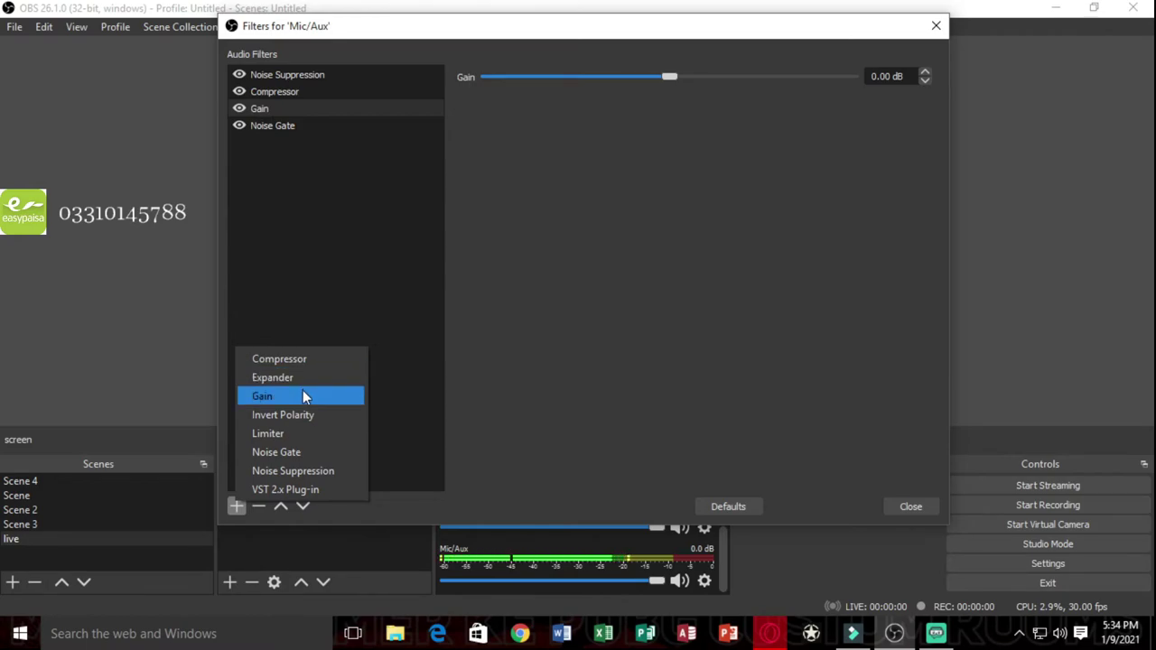
pyautogui.click(346, 268)
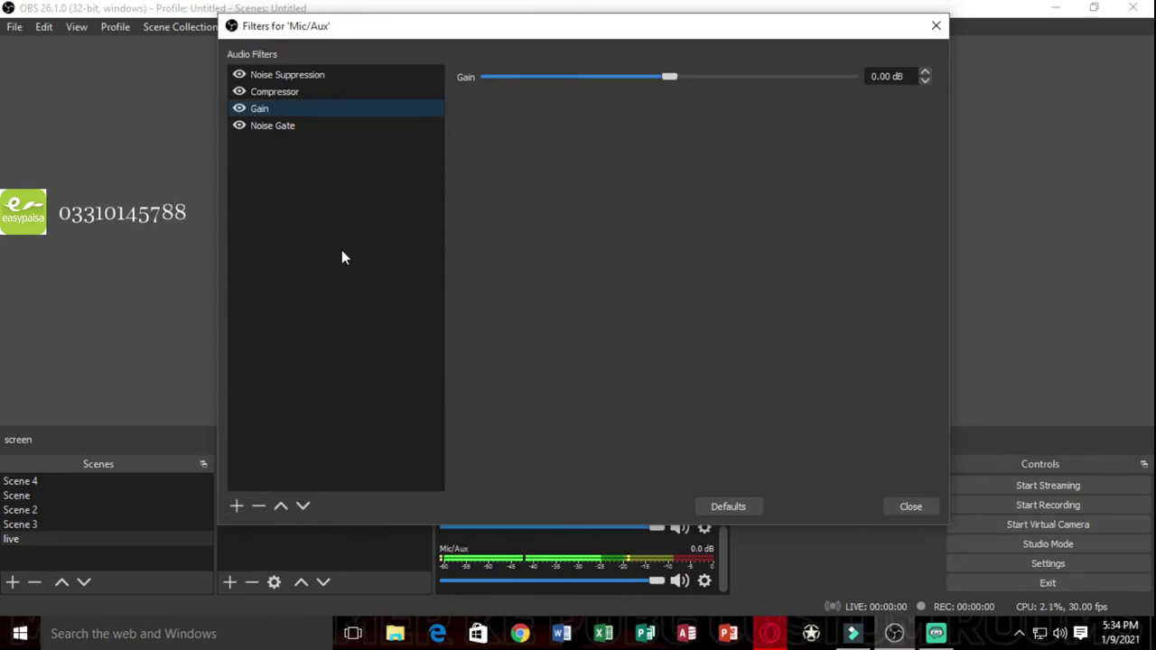
# Review the Mic/Aux Noise Gate filter's thresholds and timing values, and close the filters window
pyautogui.click(279, 125)
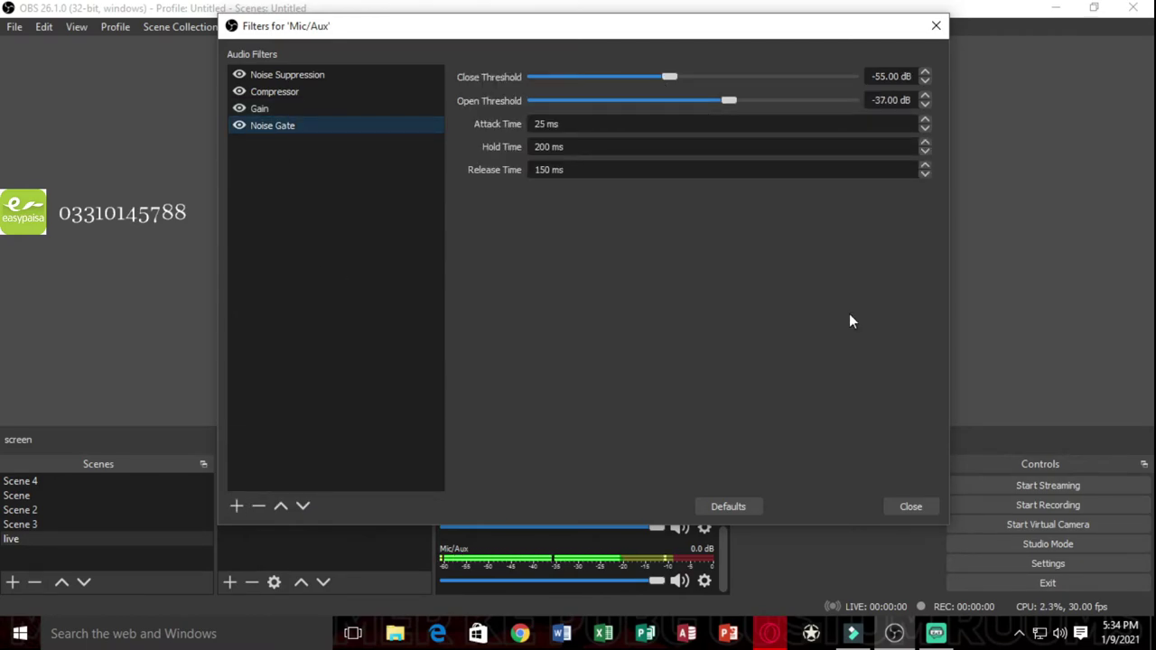
pyautogui.click(967, 183)
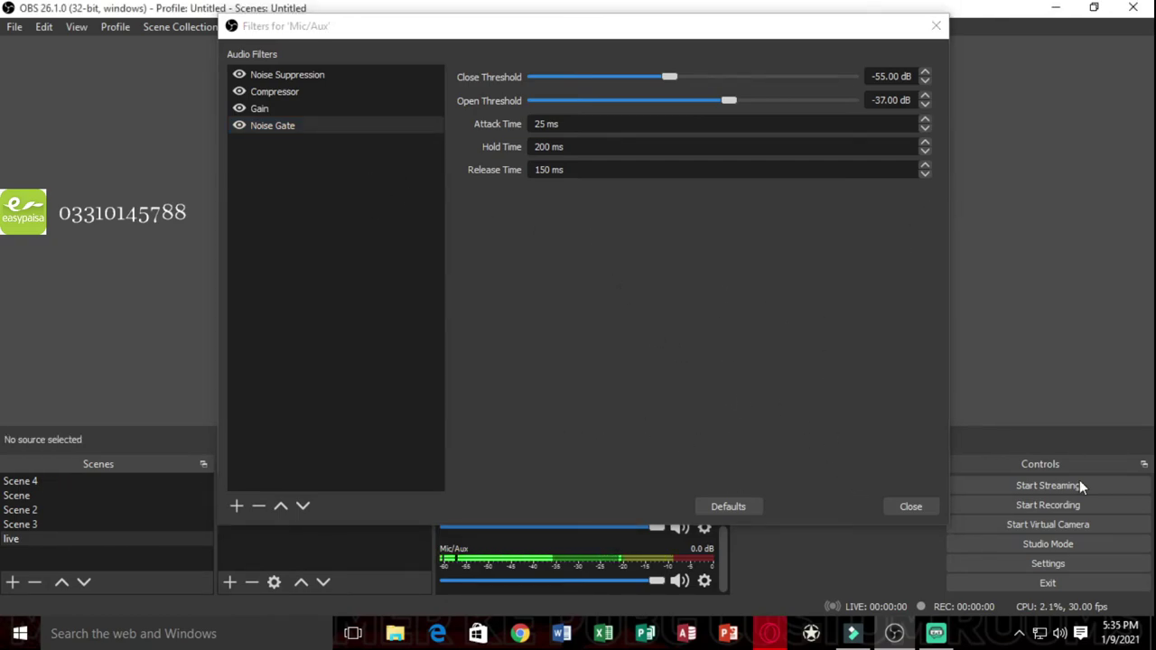
pyautogui.click(908, 507)
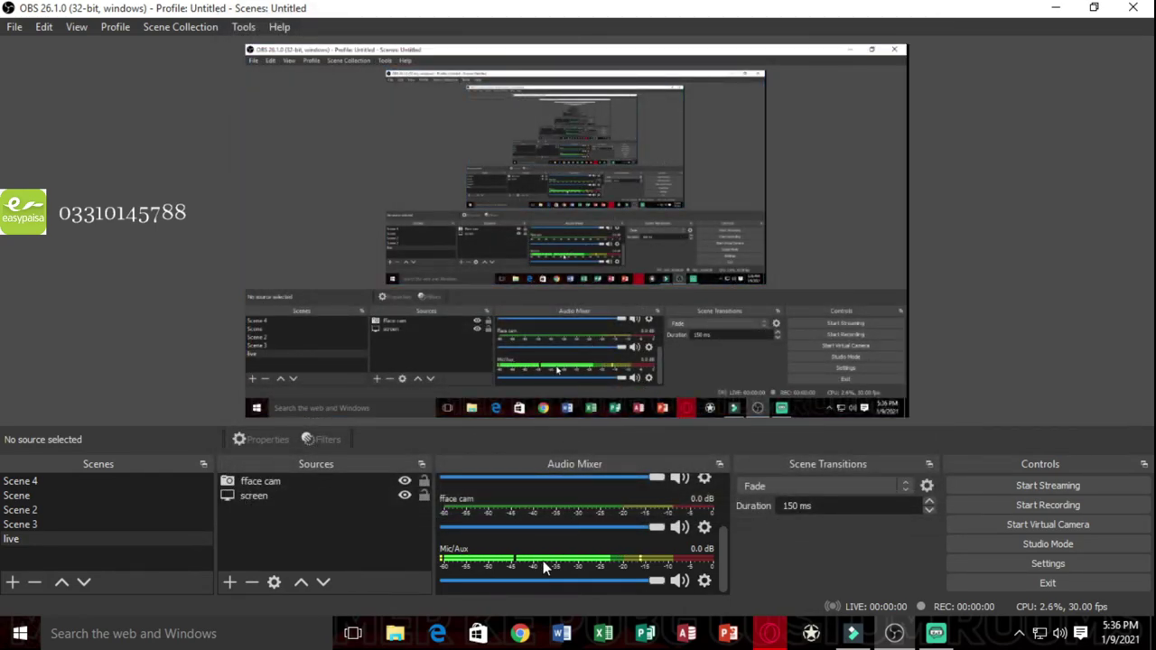
# Preview Scene 4 with its streaming intro video, checking Scene briefly in between
pyautogui.click(40, 480)
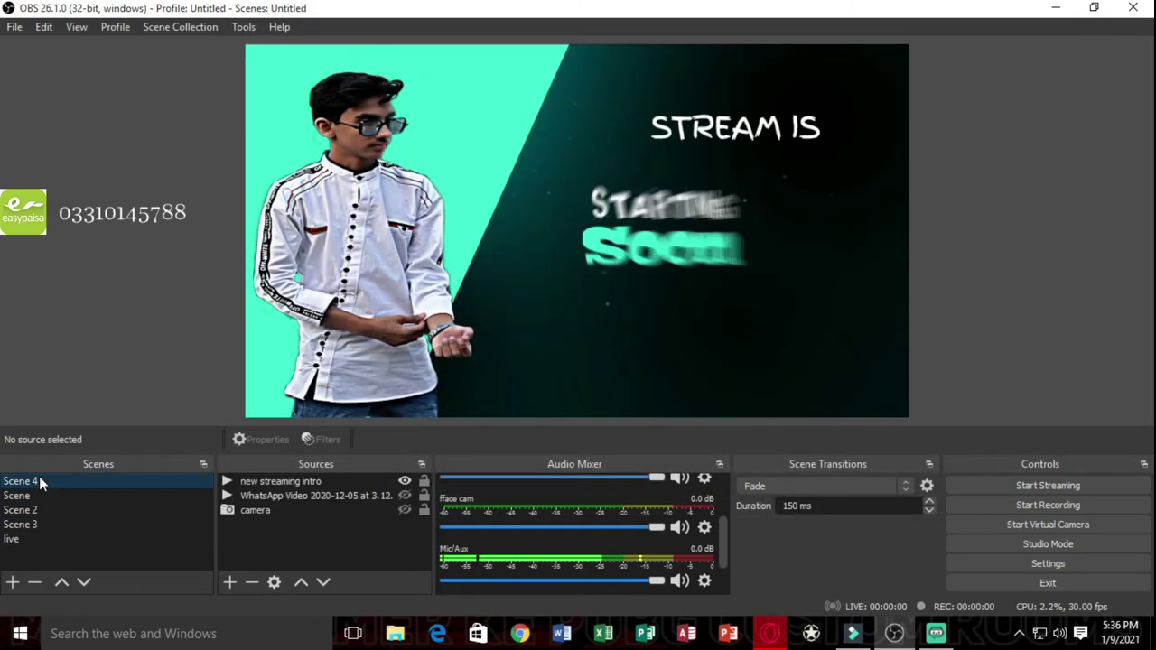
pyautogui.click(34, 495)
pyautogui.click(39, 481)
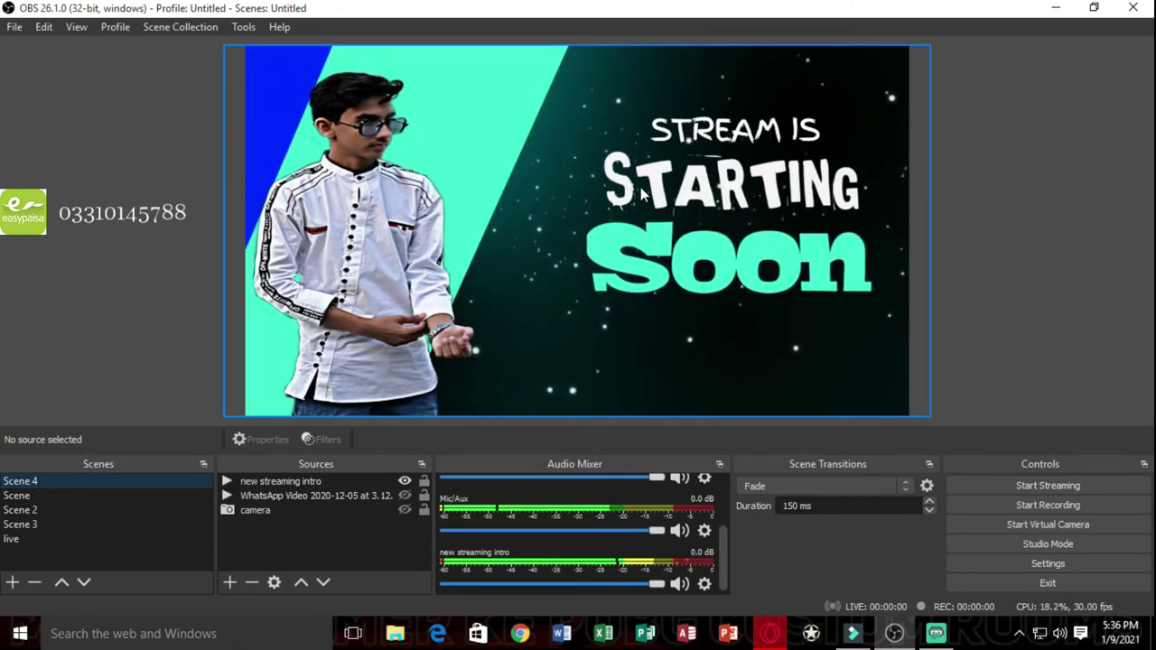
# Add a new Media Source named "intro" to the empty Scene 3
pyautogui.click(32, 539)
pyautogui.click(32, 526)
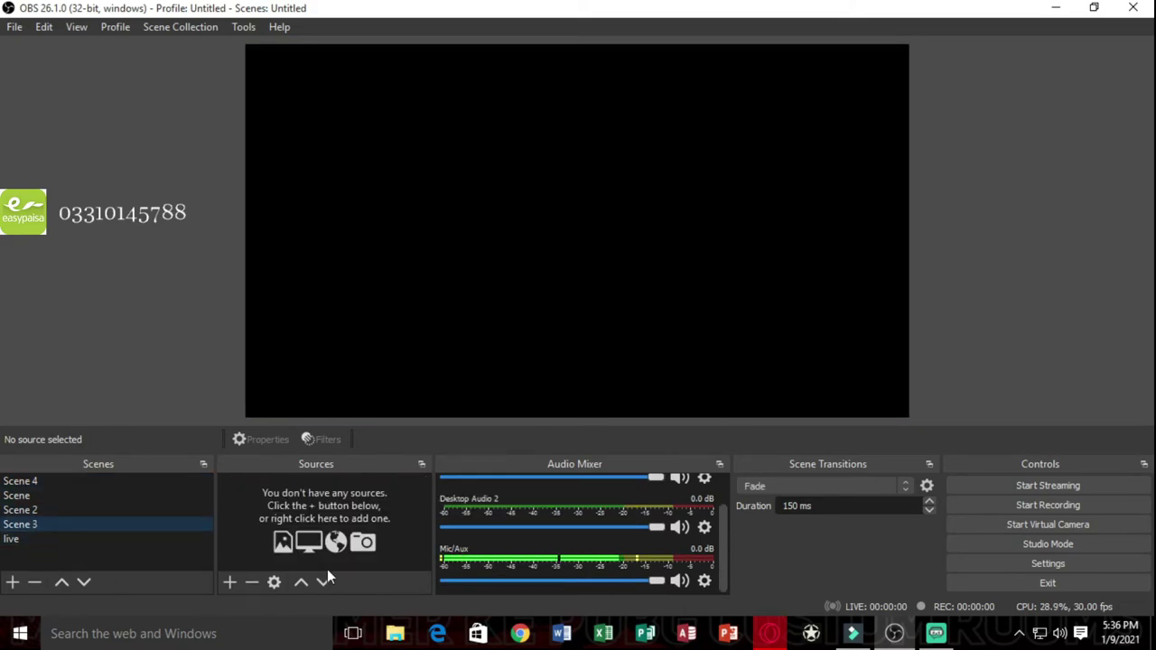
pyautogui.click(229, 582)
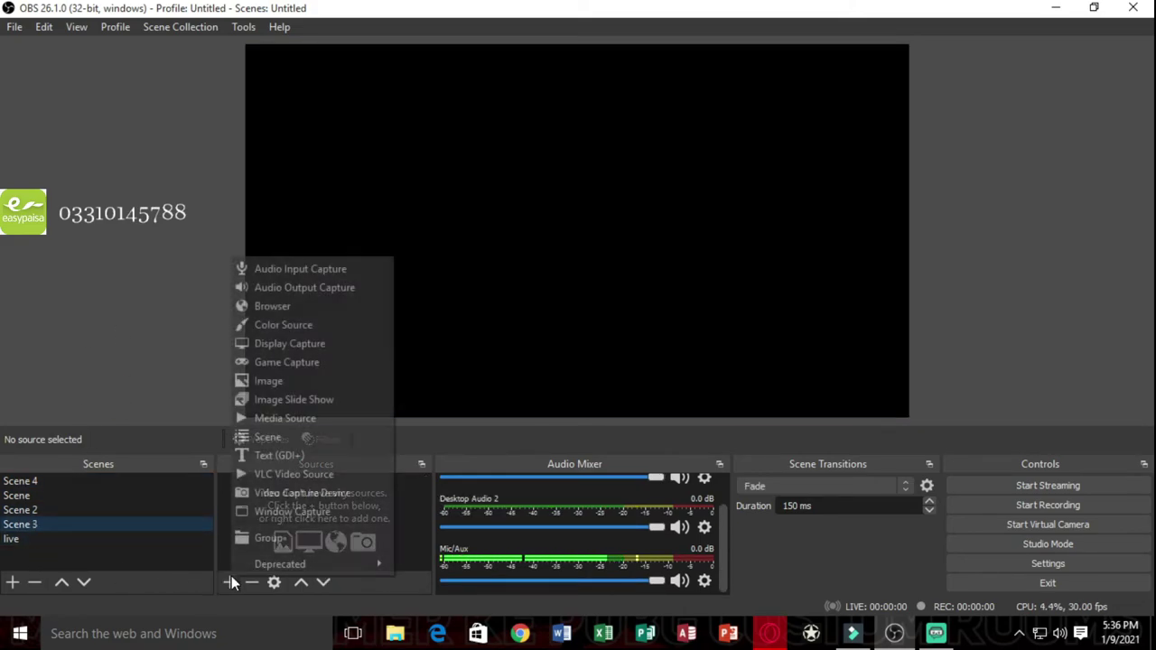
pyautogui.click(301, 417)
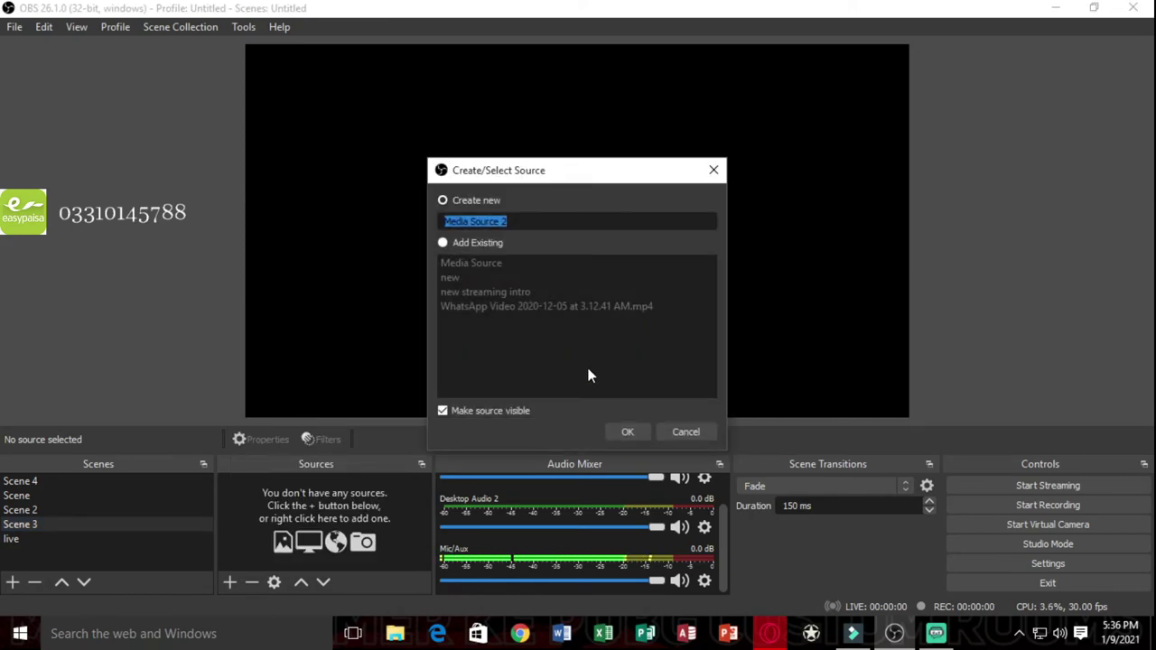
pyautogui.write('intro')
pyautogui.click(627, 431)
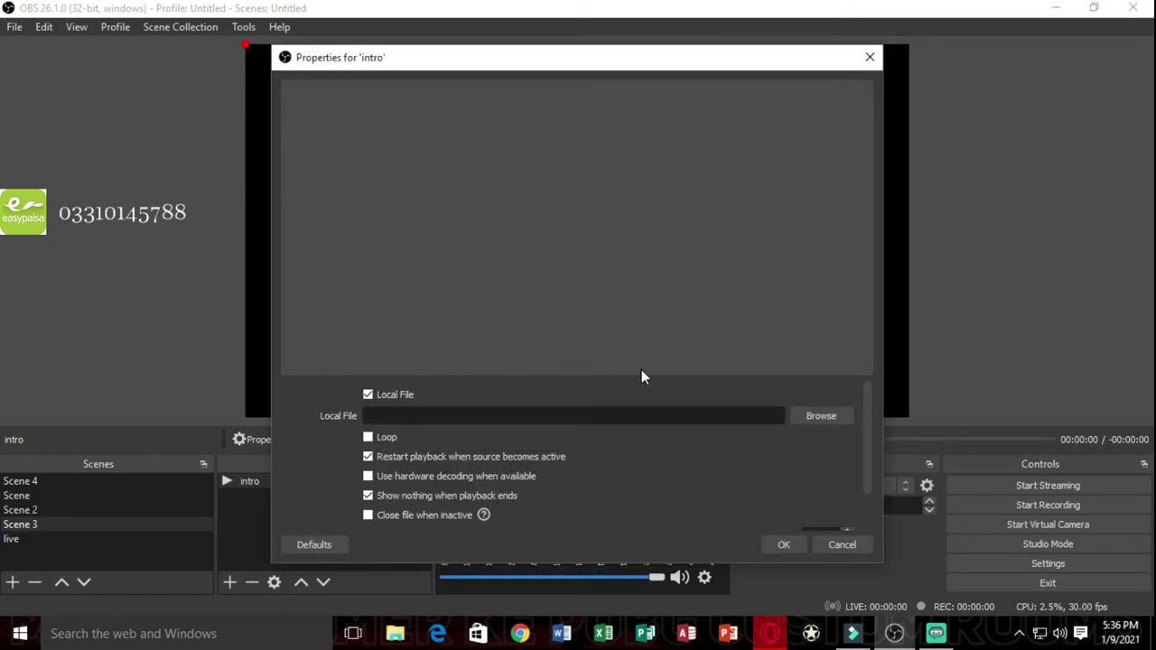
# Set the intro source's local file to My Video4.mp4 from the Output folder and confirm its properties
pyautogui.click(818, 417)
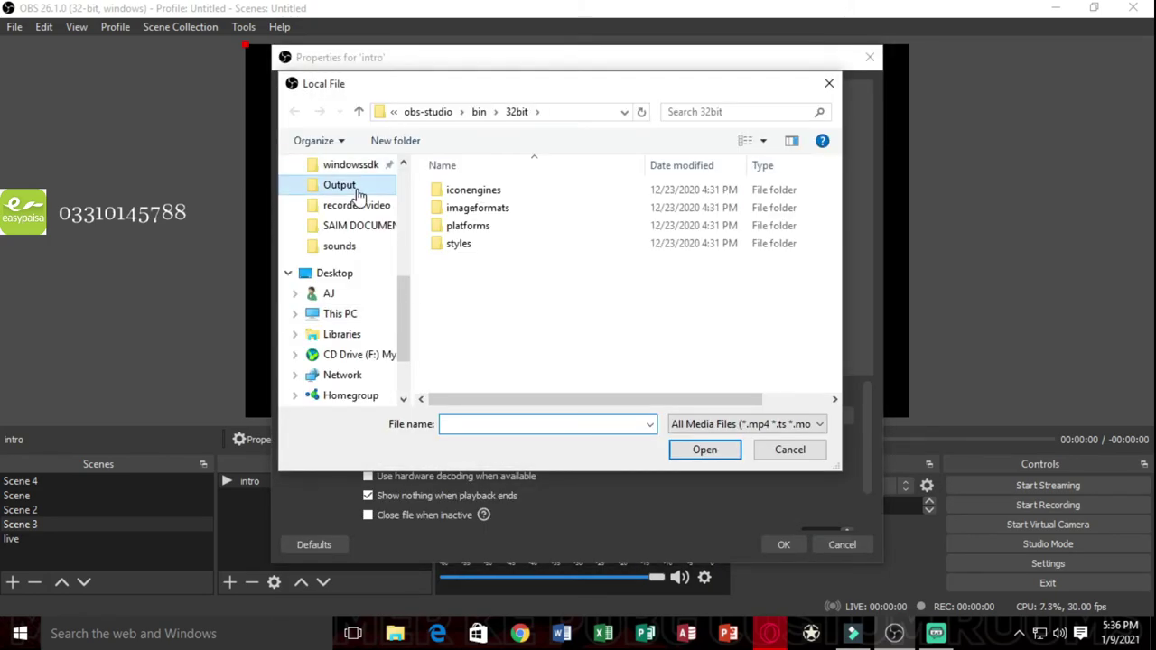
pyautogui.click(357, 190)
pyautogui.click(576, 213)
pyautogui.doubleClick(575, 212)
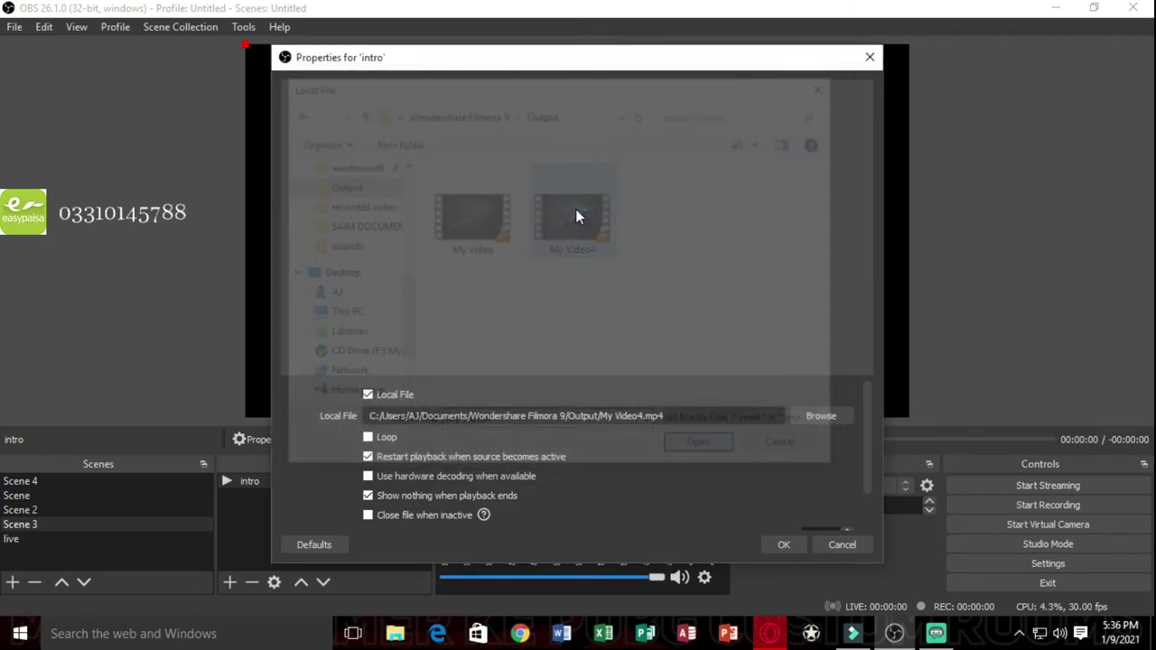
pyautogui.click(784, 544)
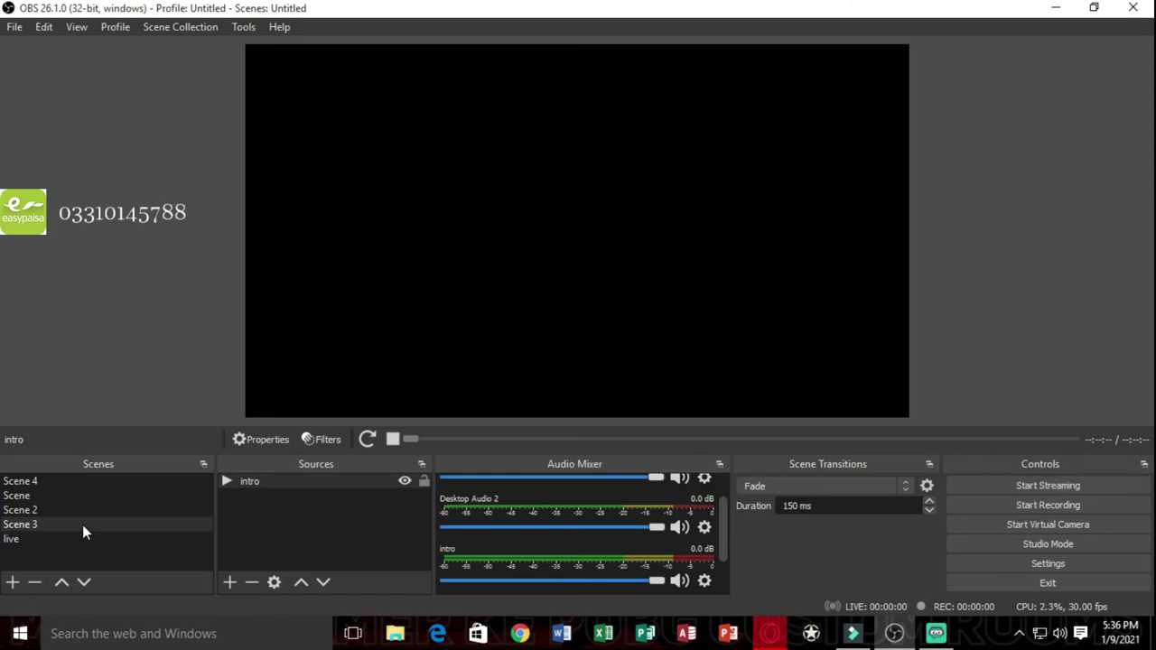
# Switch to the live scene and on to Scene to view their previews and sources
pyautogui.click(52, 540)
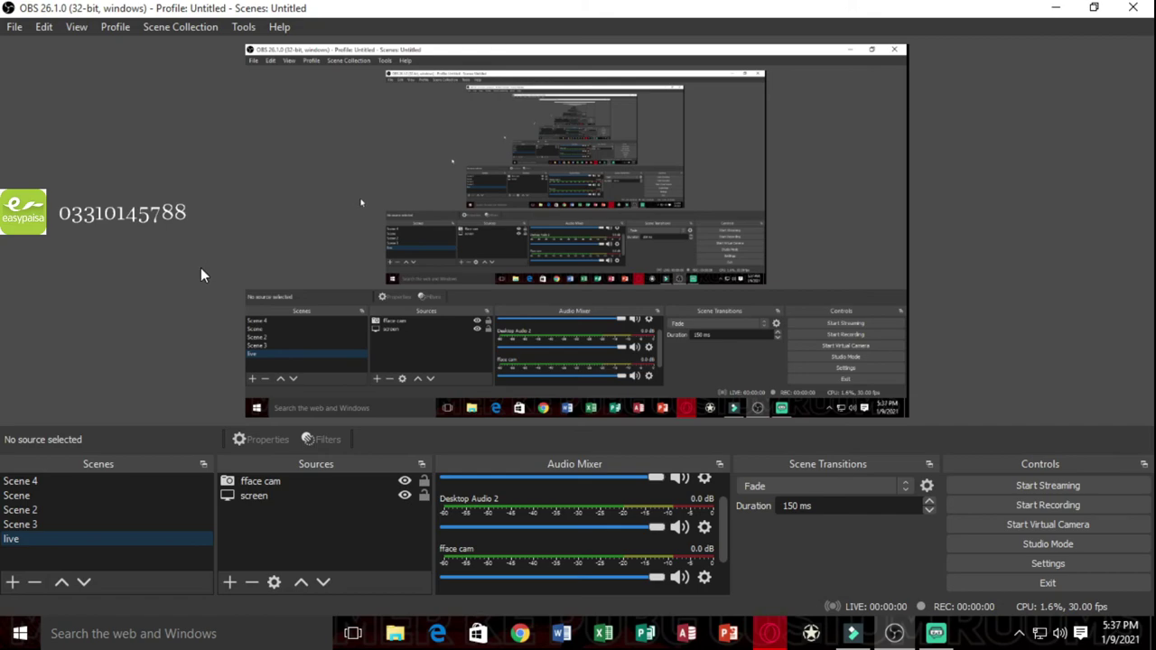
pyautogui.click(20, 496)
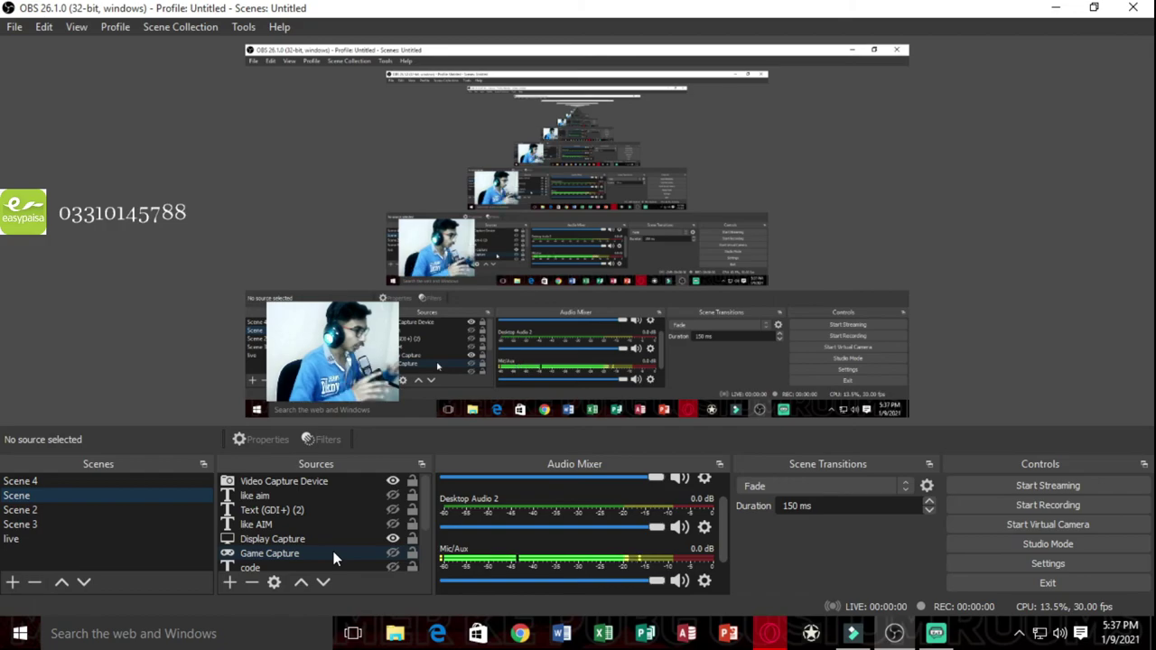